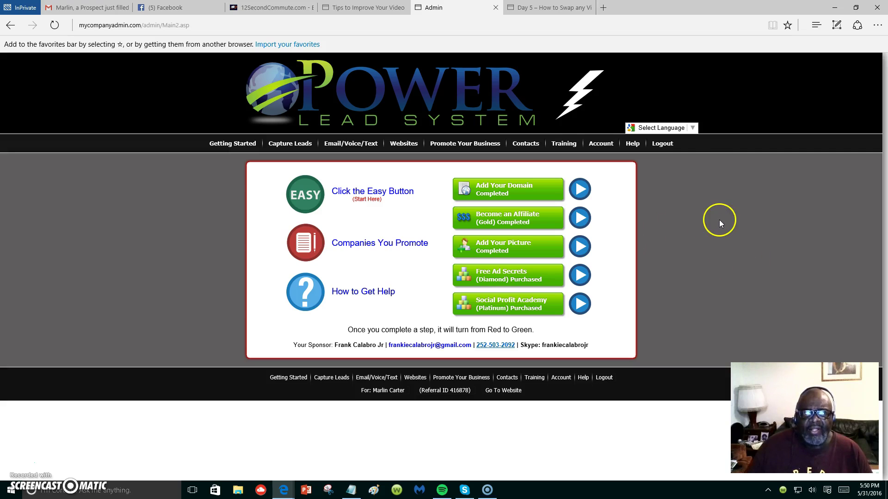
Step: Go to Websites > WebPages > Copy WebPages to list the copyable pages
mouse_move(410, 145)
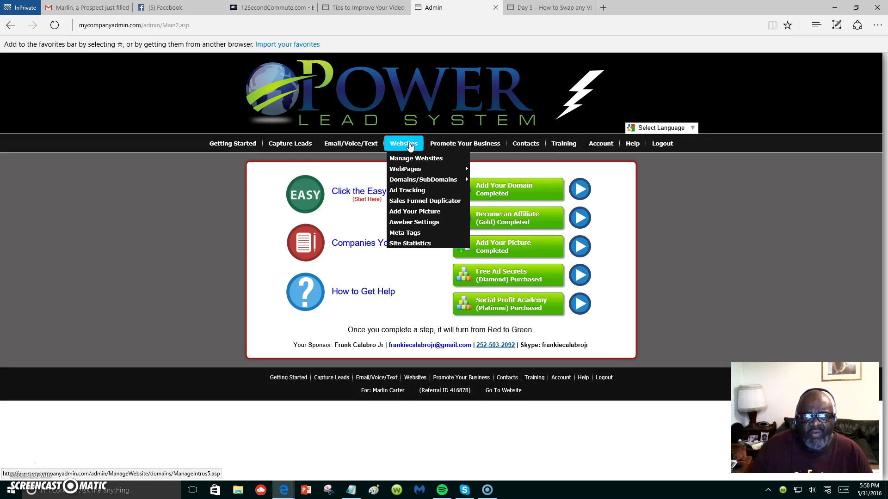
left_click(408, 160)
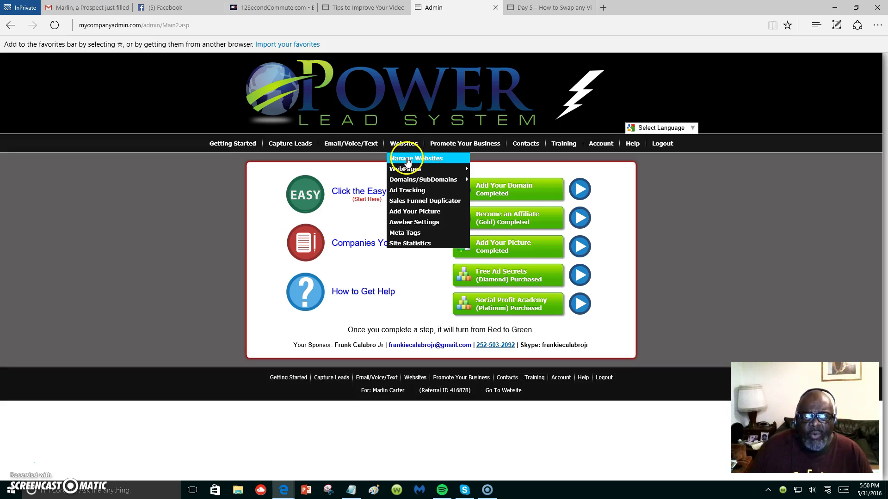
mouse_move(405, 169)
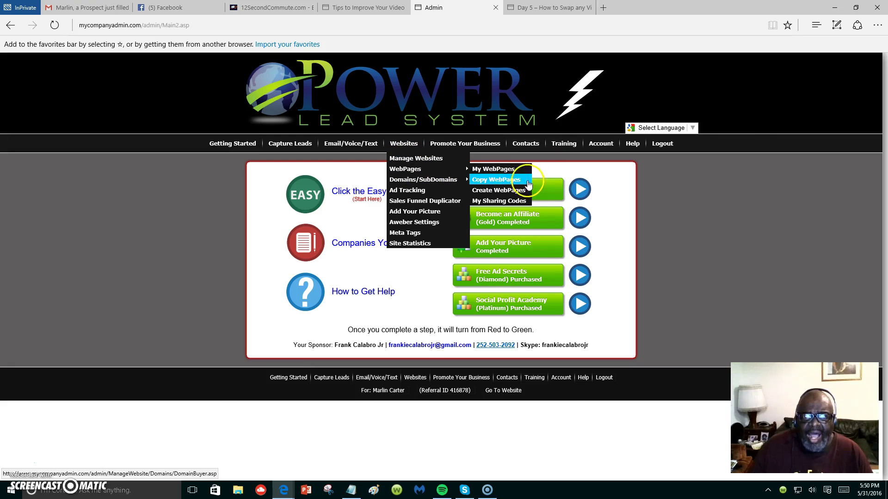
left_click(497, 181)
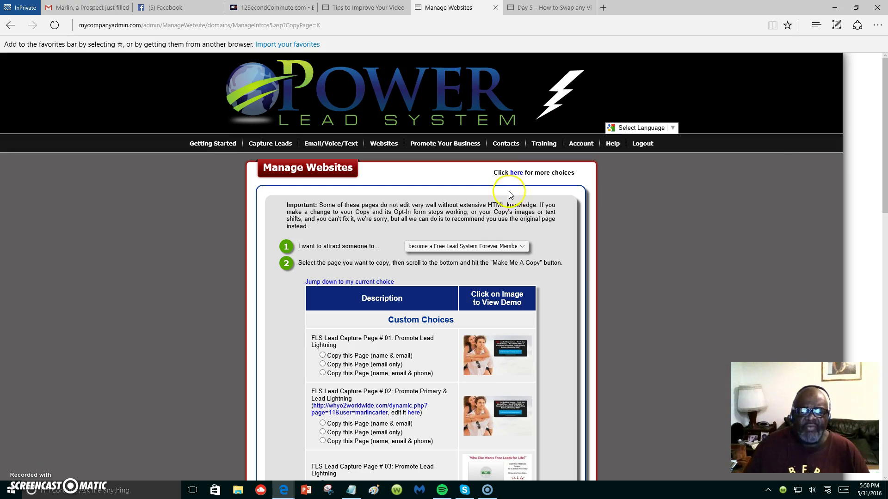
scroll(495, 250, "down", 3)
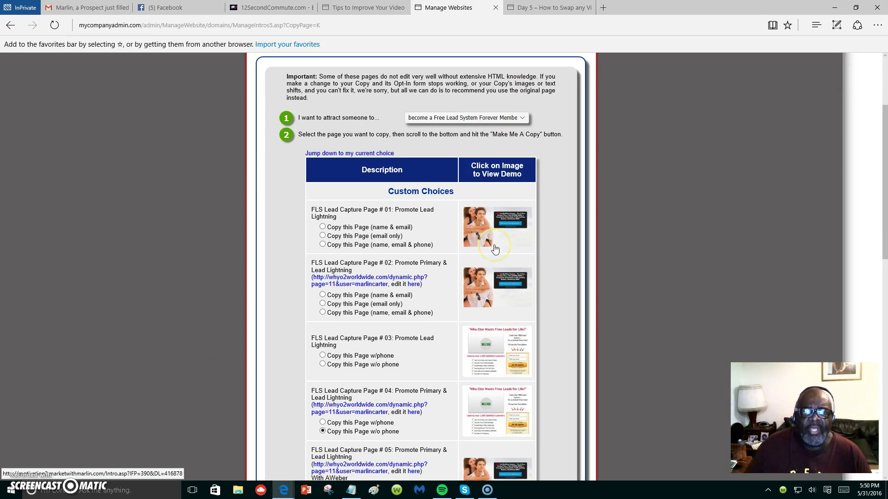
scroll(495, 250, "down", 10)
left_click(497, 255)
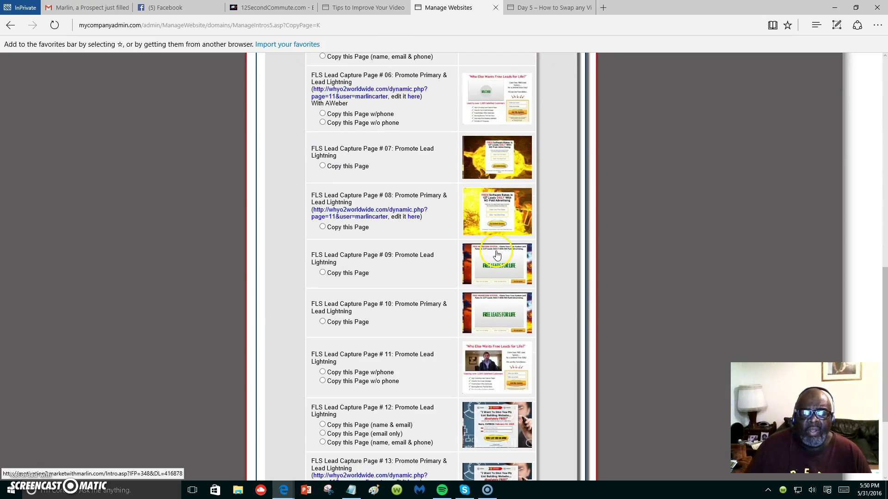
scroll(497, 255, "down", 5)
scroll(496, 255, "up", 20)
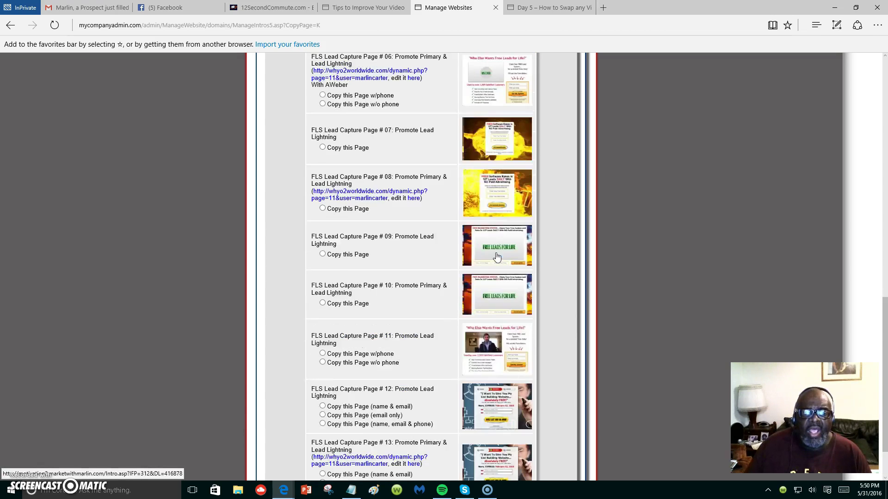
left_click(497, 205)
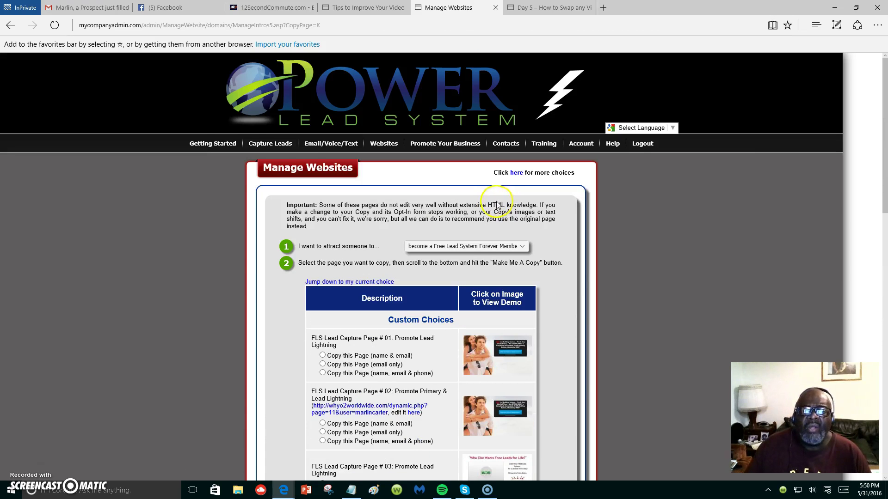
Step: Set 'I want to attract someone to' to Prospect and scroll to the PLS Lead Capture Pages
left_click(522, 248)
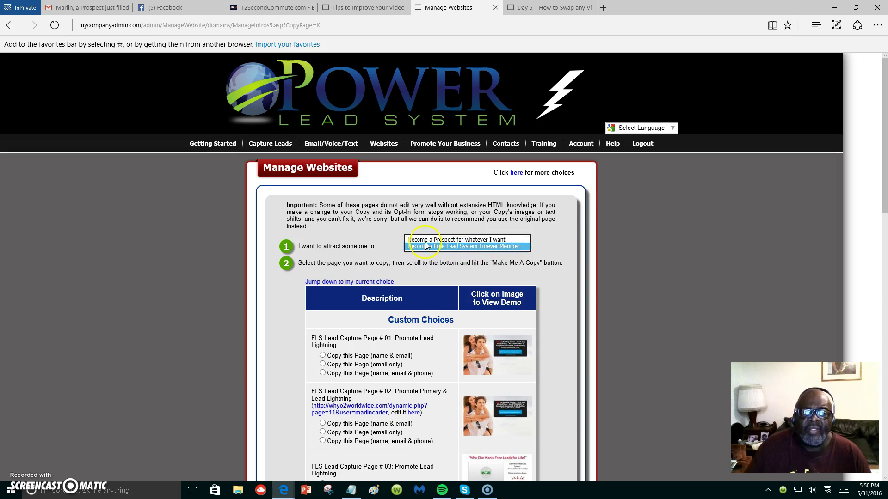
left_click(448, 240)
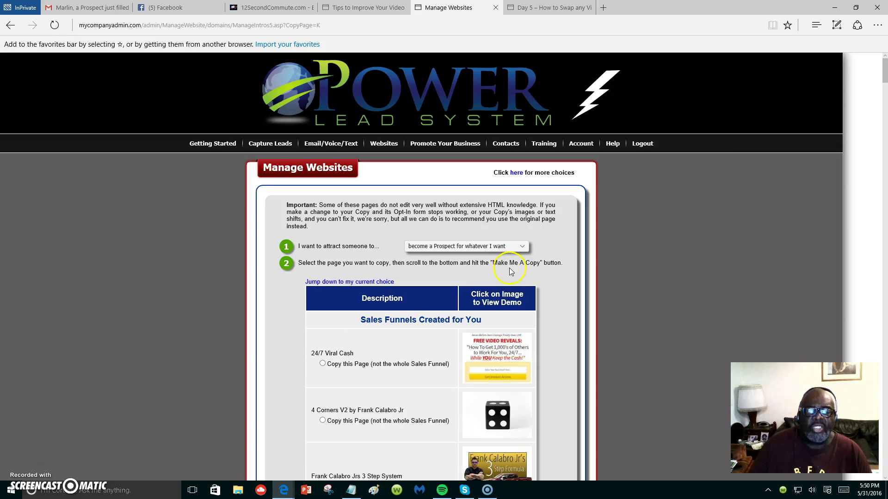
scroll(509, 268, "down", 3)
scroll(509, 274, "down", 15)
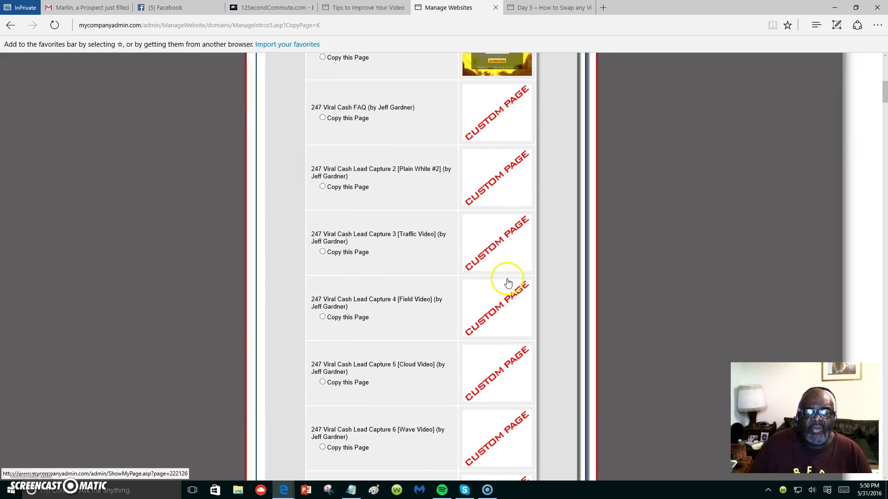
scroll(507, 281, "down", 10)
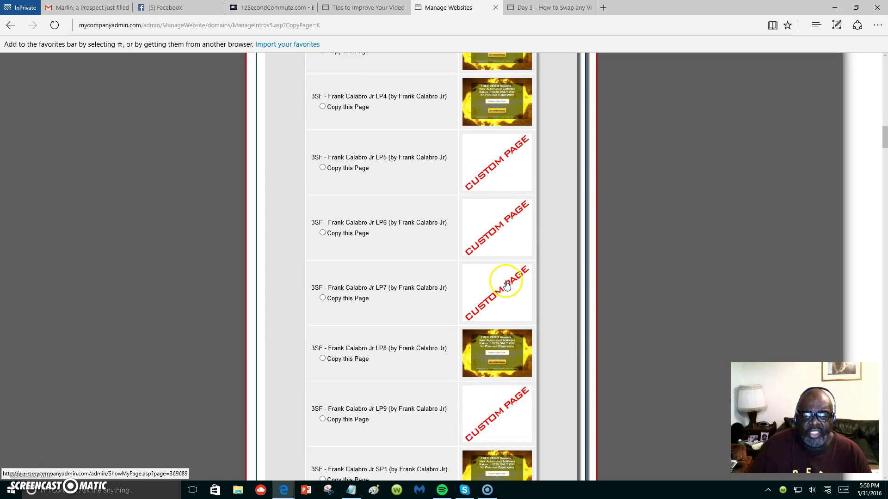
scroll(507, 281, "down", 15)
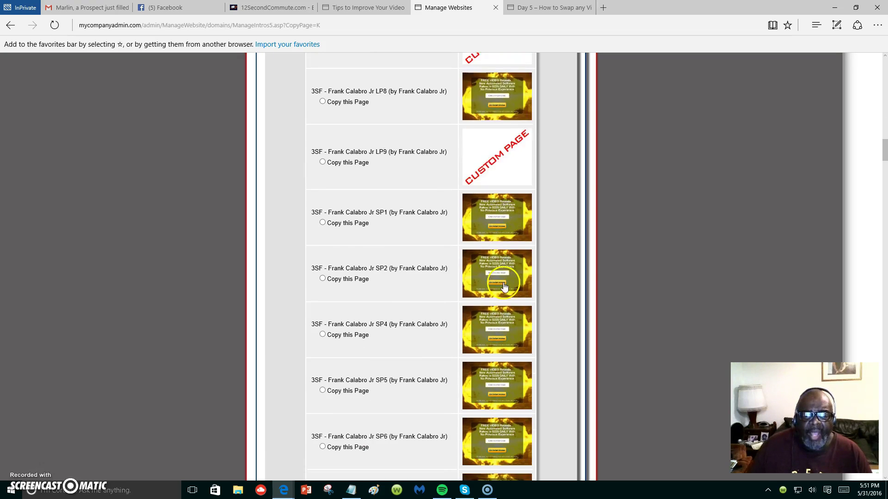
scroll(504, 289, "down", 10)
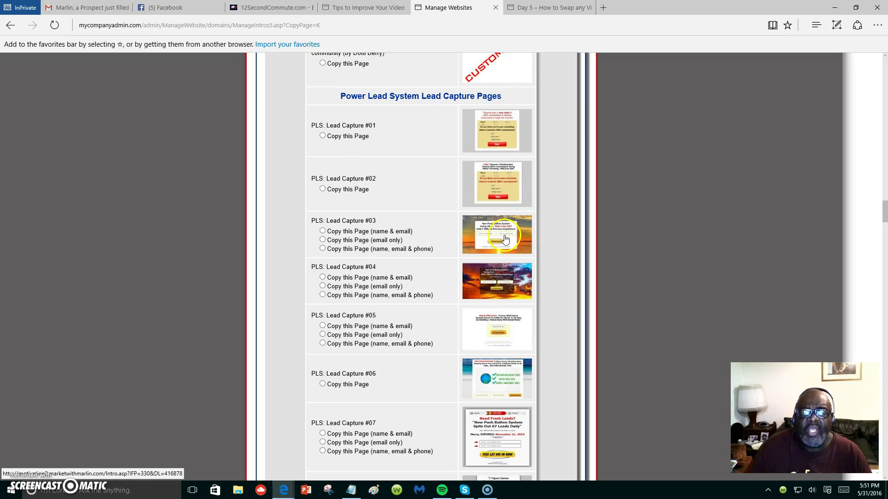
scroll(505, 238, "down", 5)
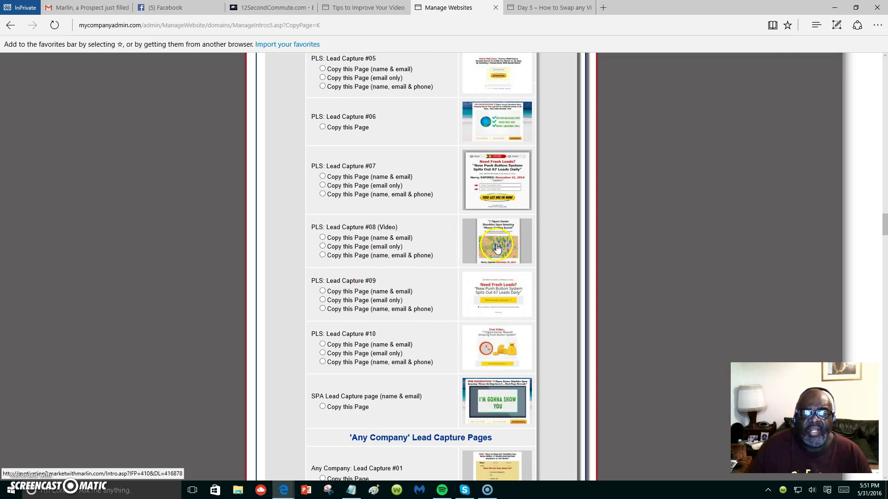
Step: Review the Lead Capture #08 (Video) demo in a new tab, then return to Manage Websites
left_click(497, 248)
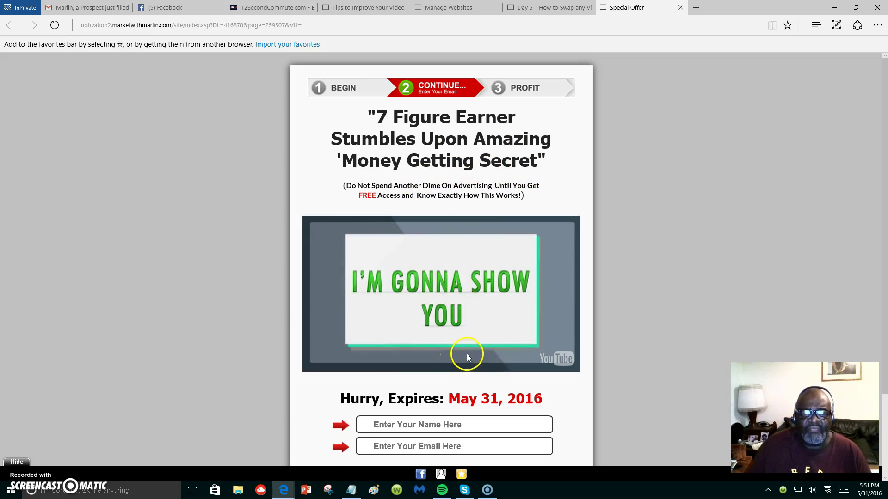
scroll(470, 353, "down", 2)
scroll(470, 352, "up", 2)
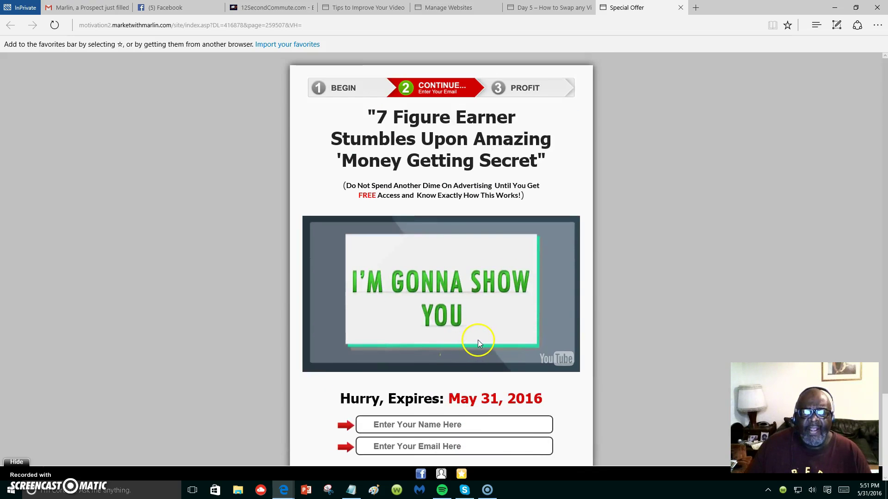
scroll(479, 340, "down", 2)
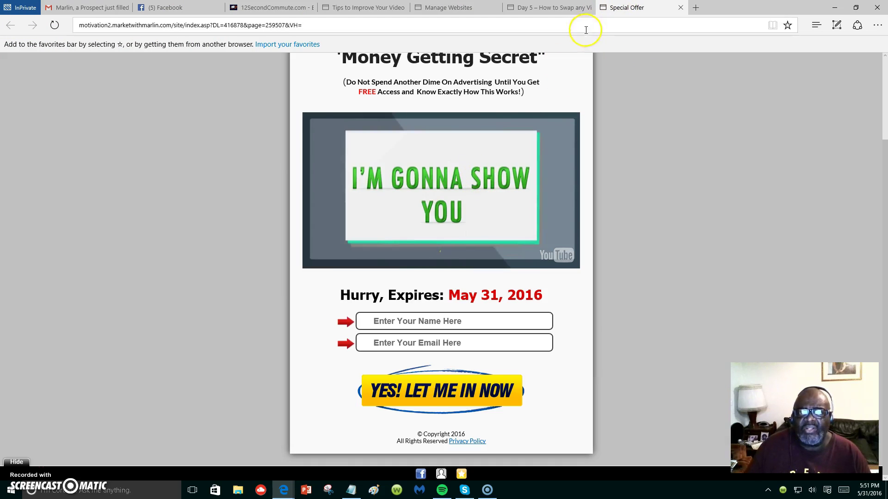
left_click(439, 10)
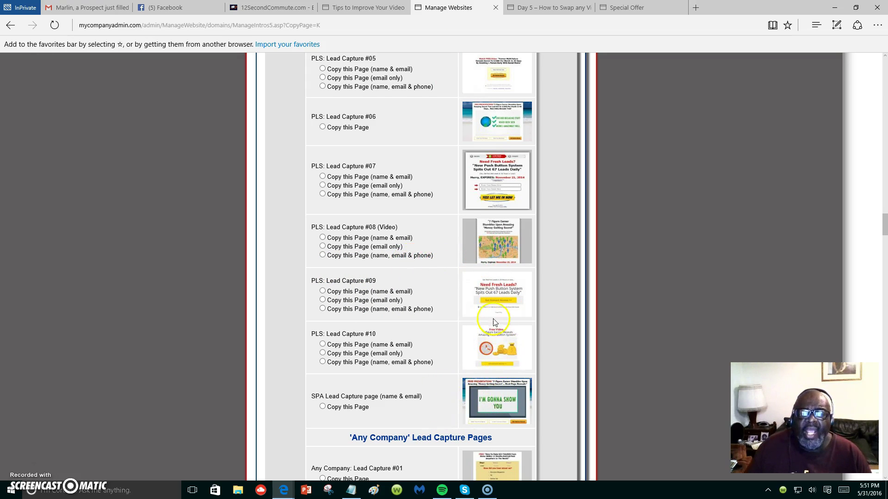
Step: Choose 'Copy this Page (email only)' for PLS: Lead Capture #08 (Video) and click Make Me A Copy
left_click(322, 246)
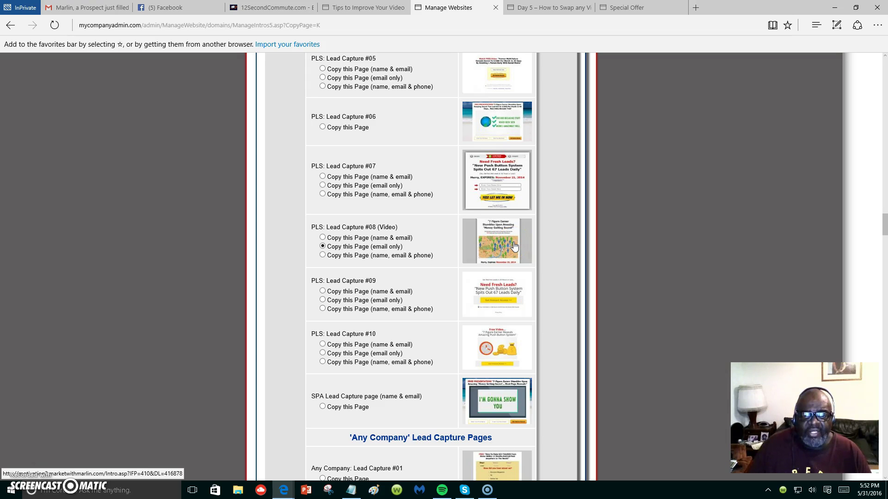
scroll(515, 246, "down", 15)
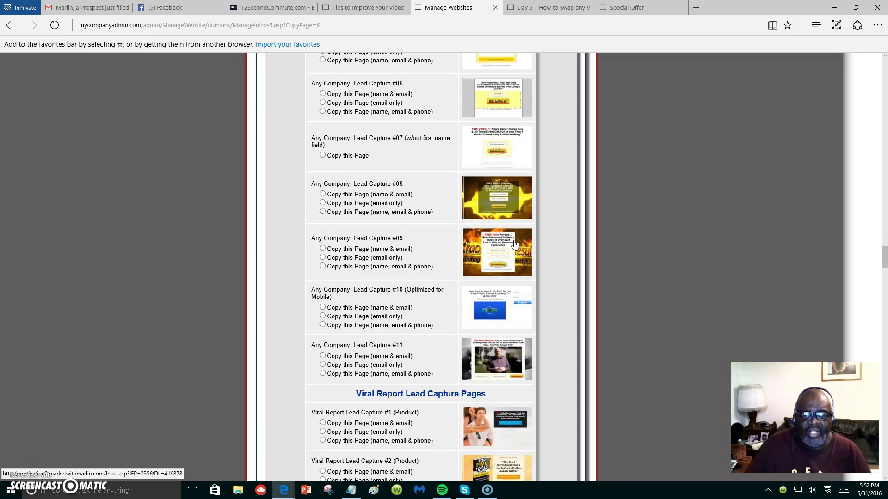
scroll(515, 246, "down", 20)
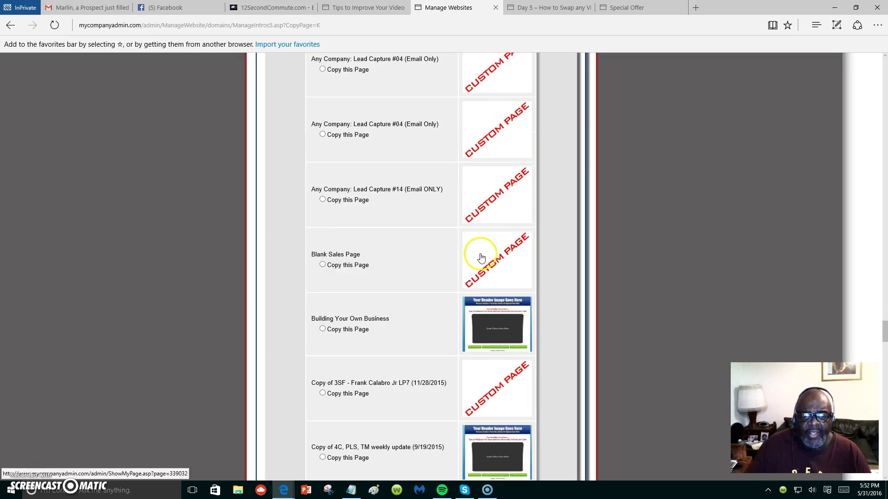
scroll(471, 262, "down", 20)
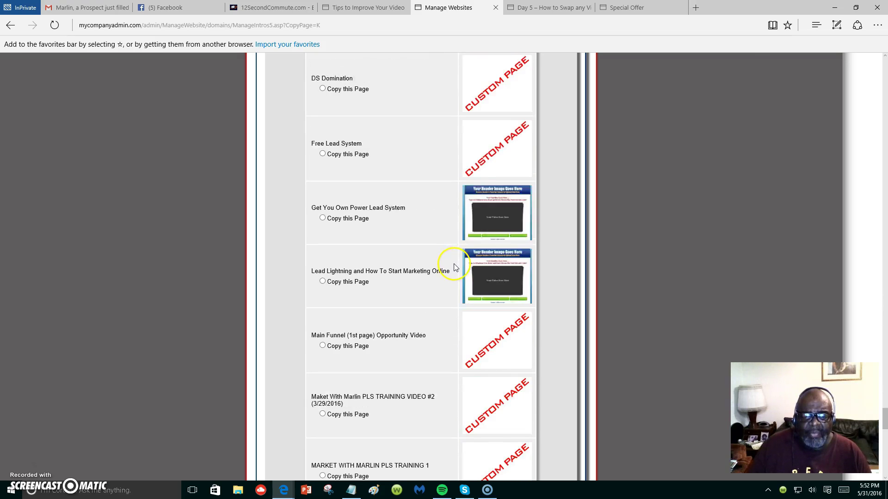
scroll(452, 266, "down", 10)
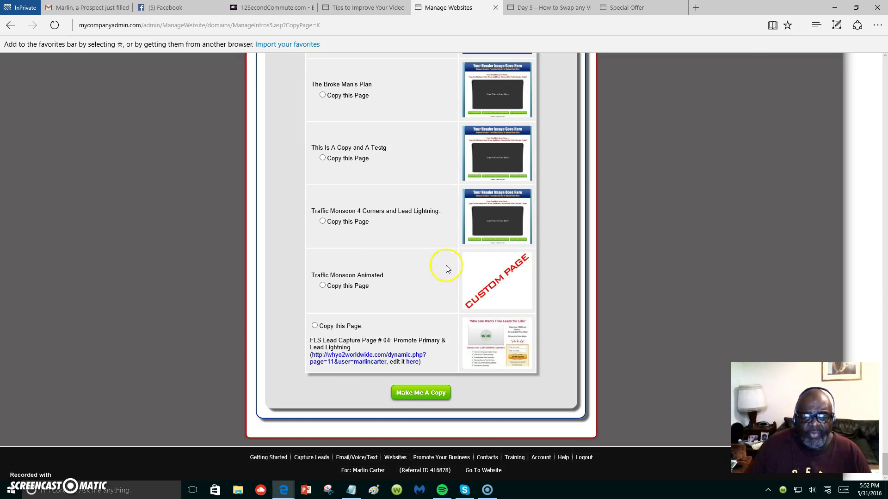
left_click(418, 395)
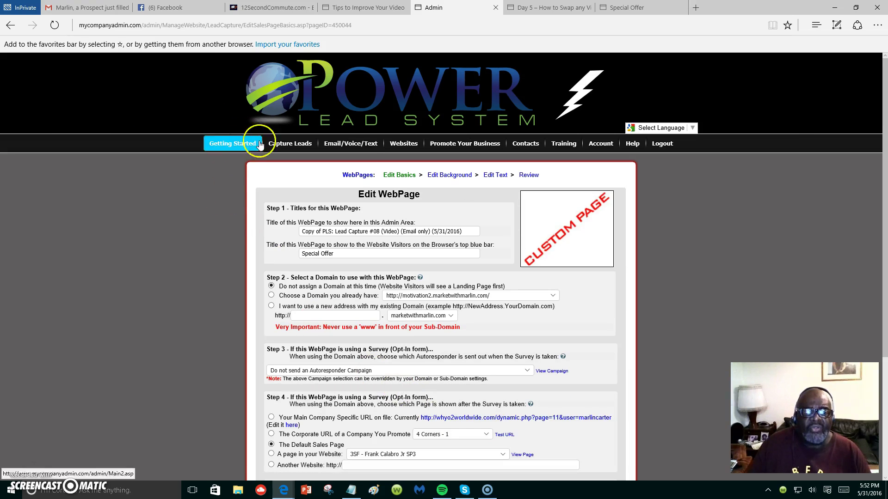
Step: Replace the visitor-facing title 'Special Offer' with 'Swap A Video From Any Page'
left_click(360, 249)
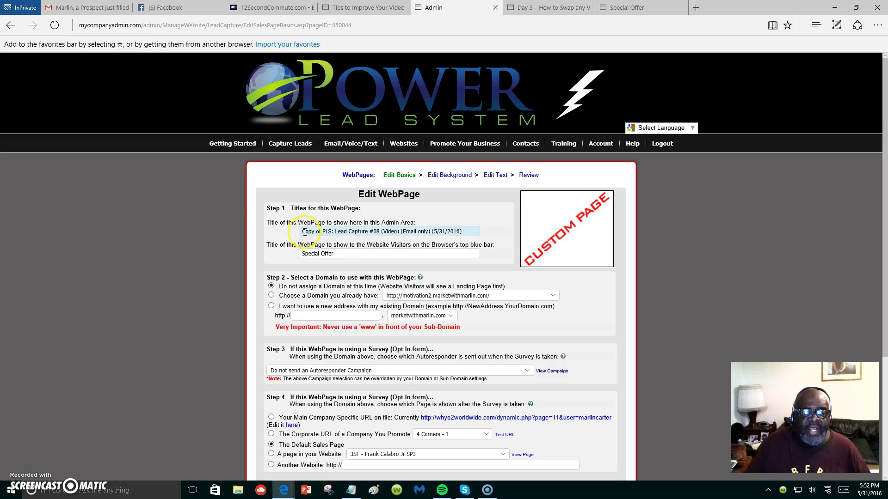
left_click(301, 232)
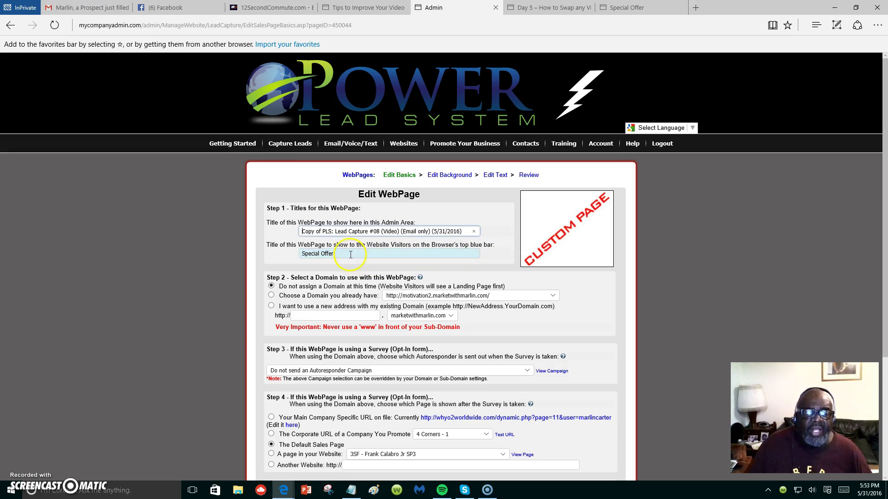
key("Tab")
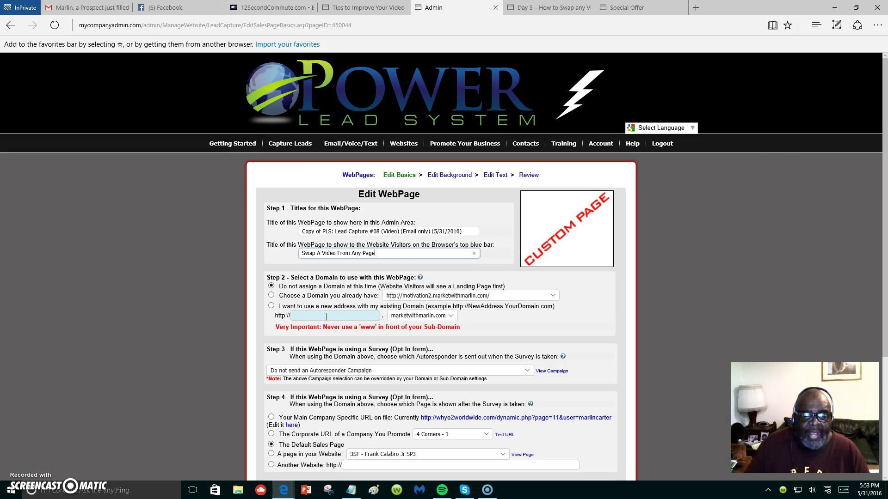
Step: Use the subdomain myvideoswap.marketwithmarlin.com and choose the 3 Step Formula Team Emails autoresponder
left_click(326, 317)
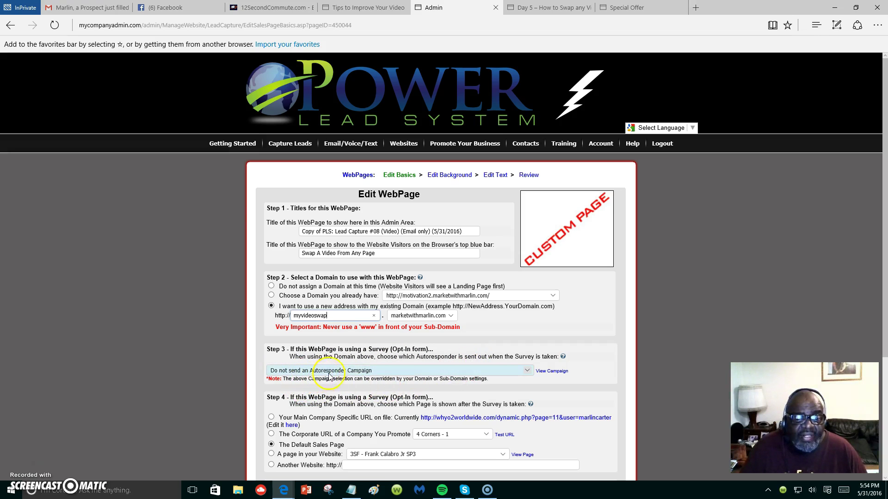
left_click(527, 371)
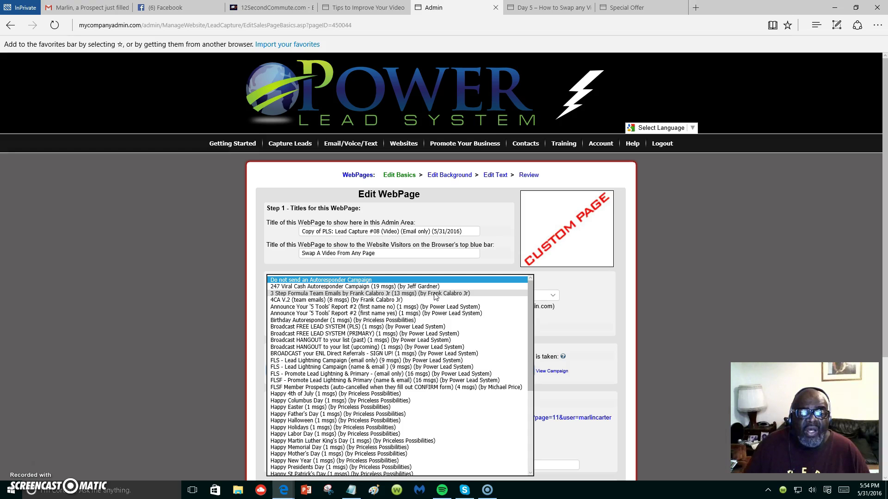
left_click(434, 296)
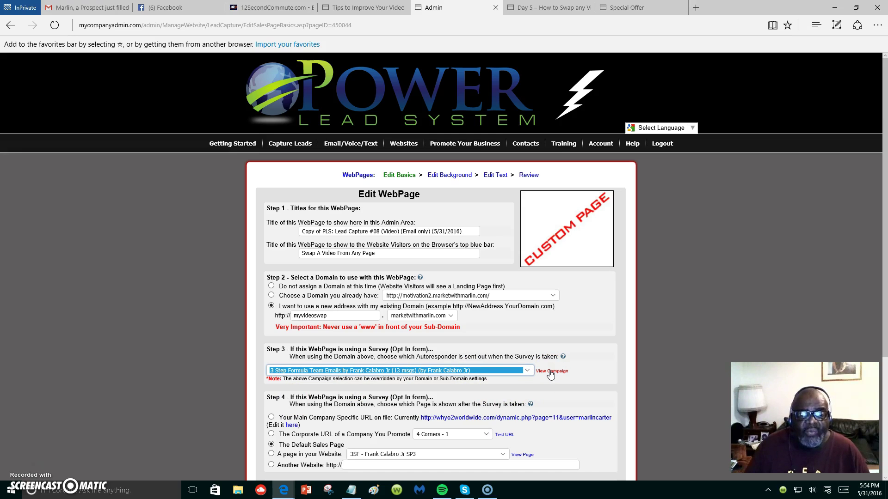
left_click(553, 375)
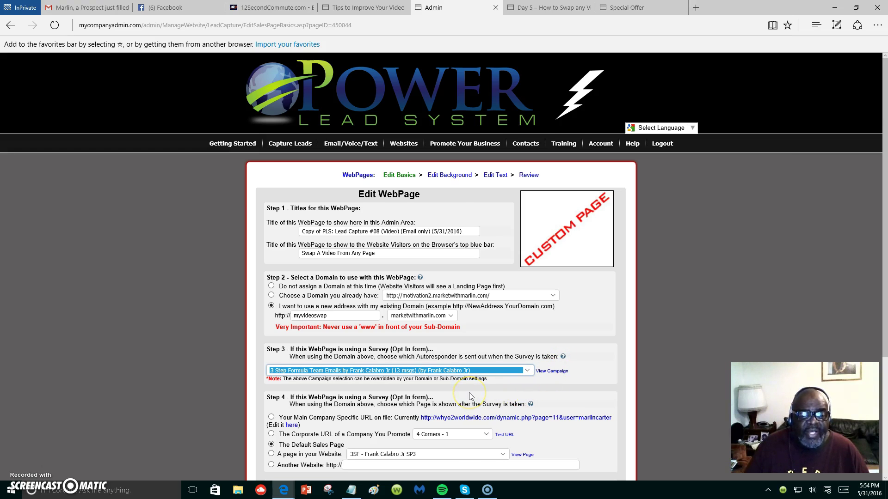
scroll(470, 397, "down", 1)
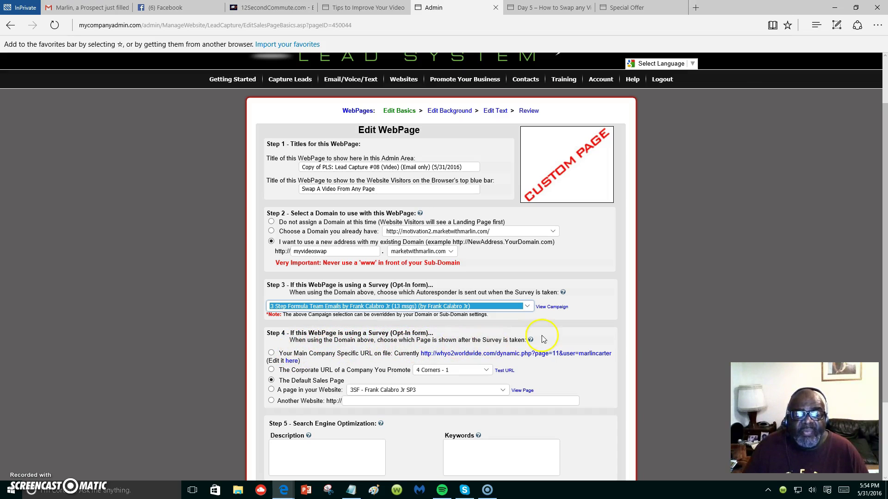
Step: Set the Step 4 Corporate URL to O2 Worldwide and click Save Changes to WebPage
left_click(487, 370)
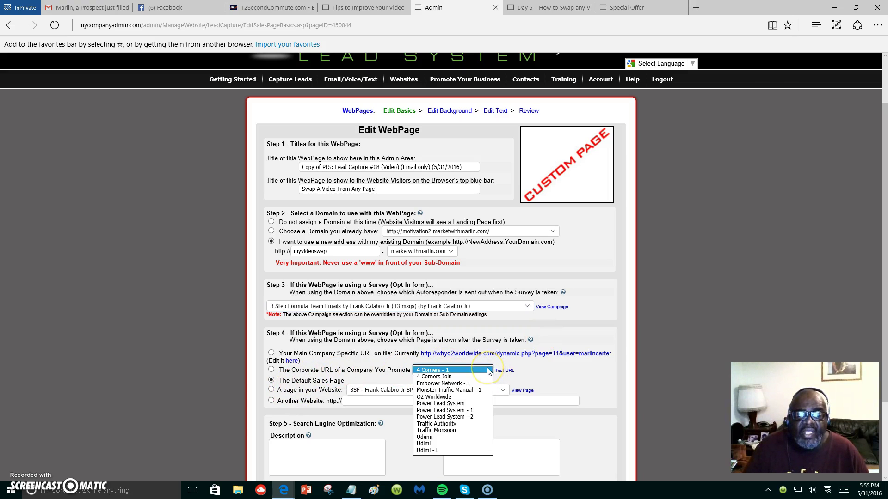
left_click(467, 411)
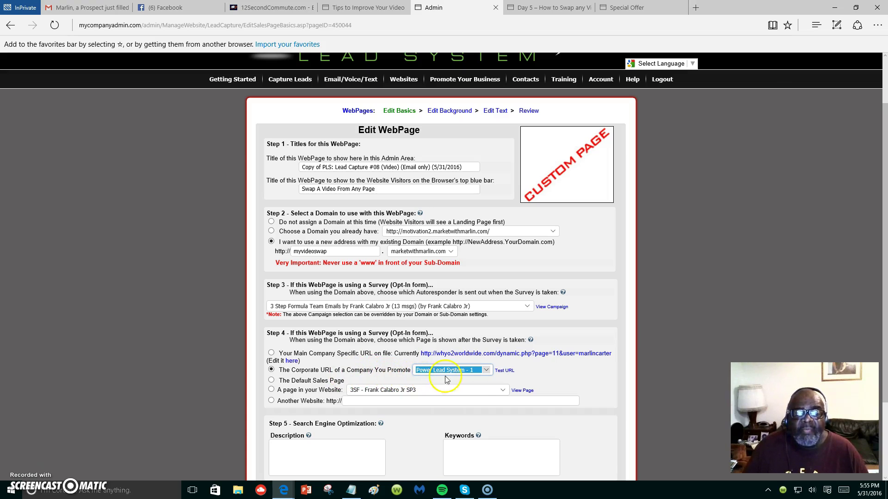
left_click(486, 372)
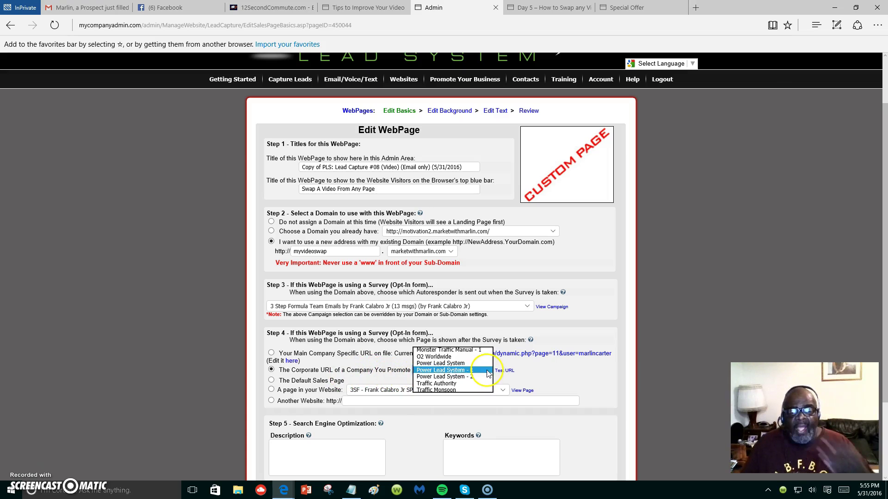
left_click(444, 357)
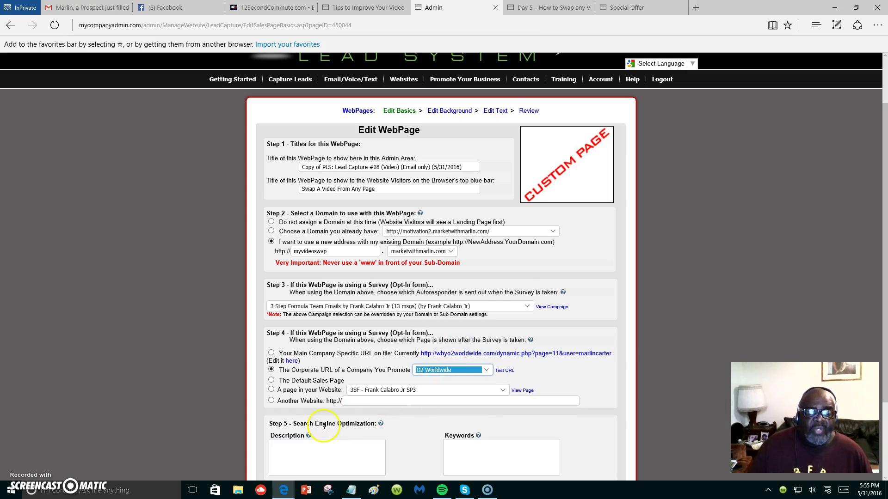
scroll(376, 402, "down", 2)
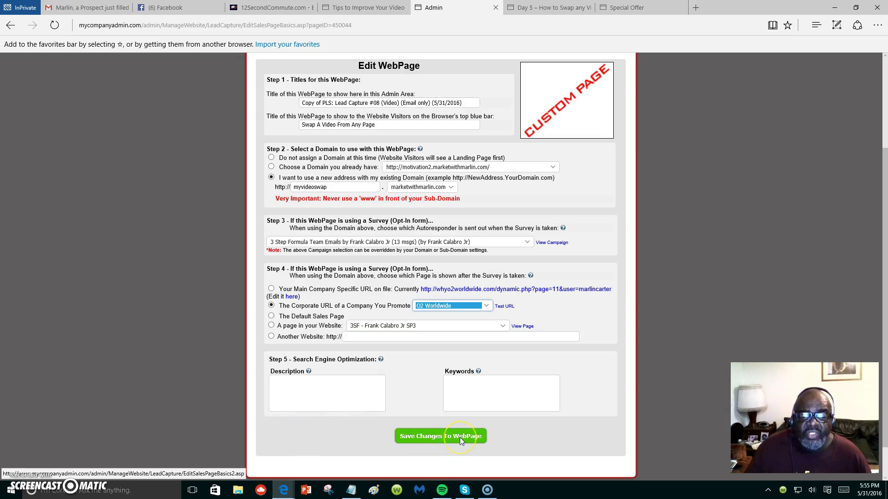
left_click(460, 437)
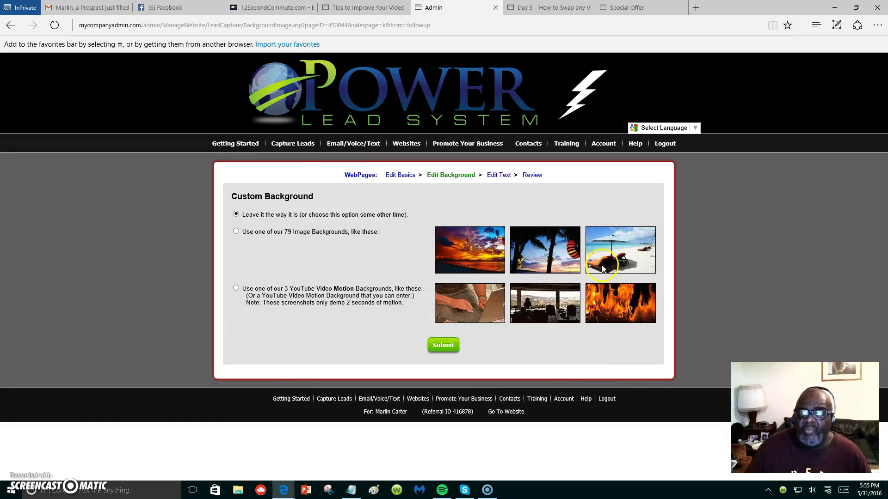
Step: Choose 'Use one of our 79 Image Backgrounds' and submit to open the background grid
left_click(235, 231)
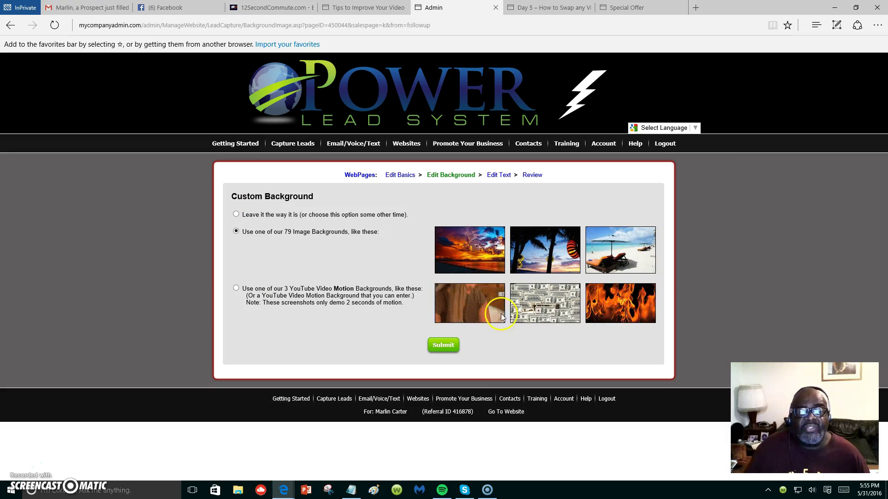
left_click(440, 347)
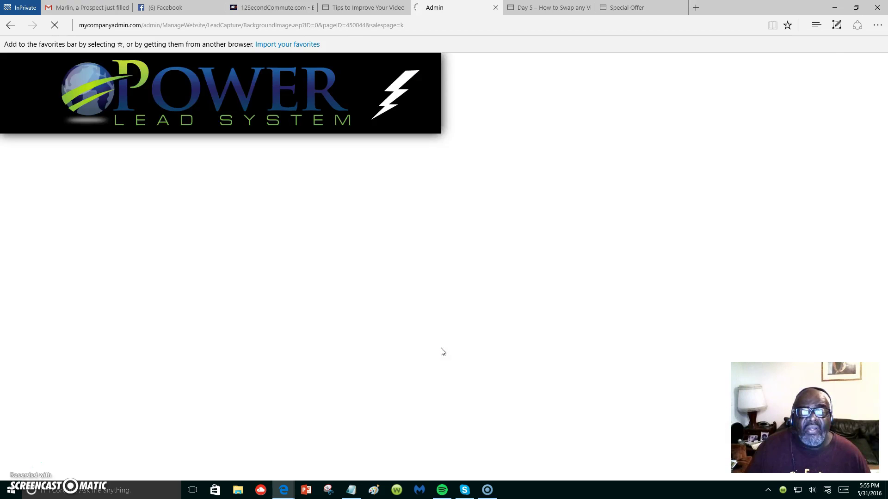
scroll(444, 349, "down", 2)
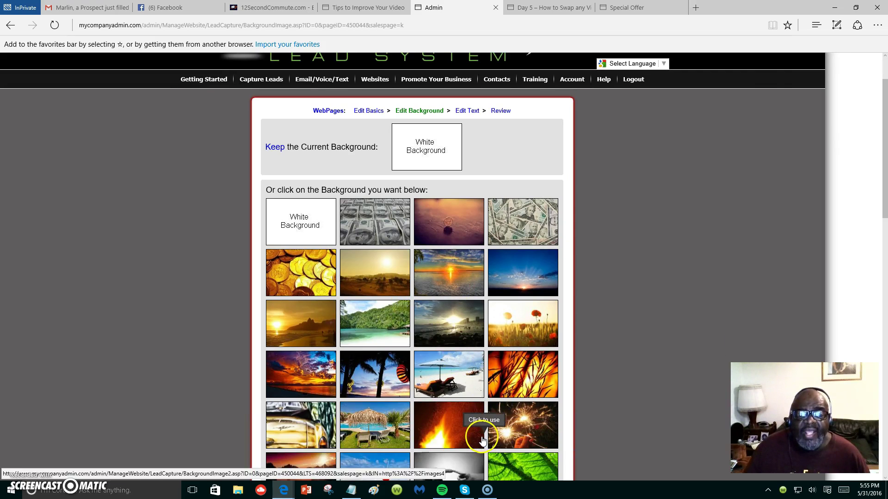
scroll(432, 423, "down", 8)
scroll(432, 423, "down", 5)
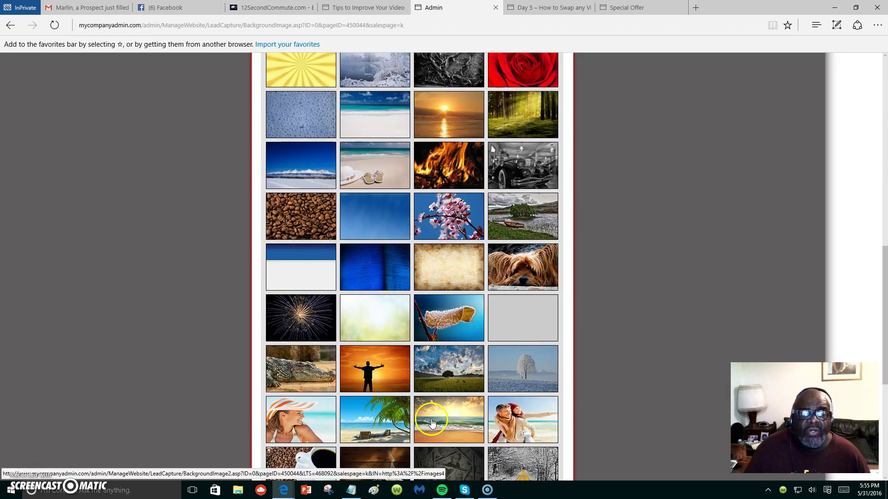
scroll(444, 428, "down", 3)
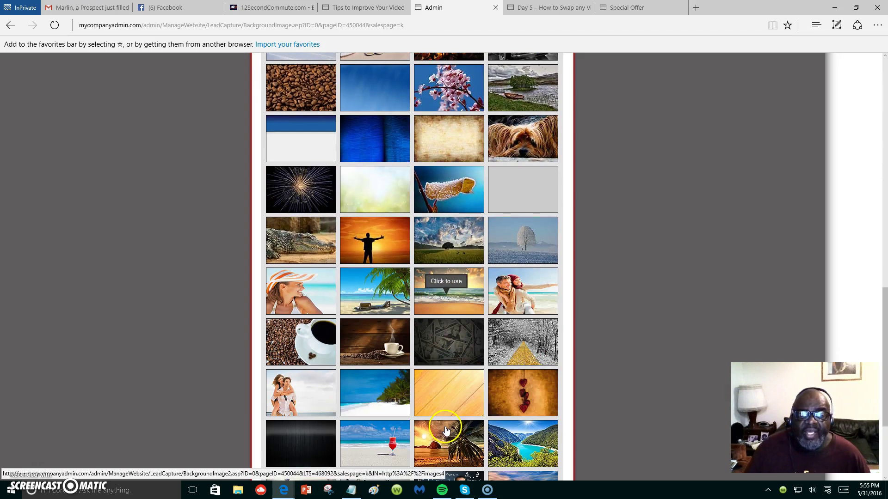
scroll(437, 431, "down", 3)
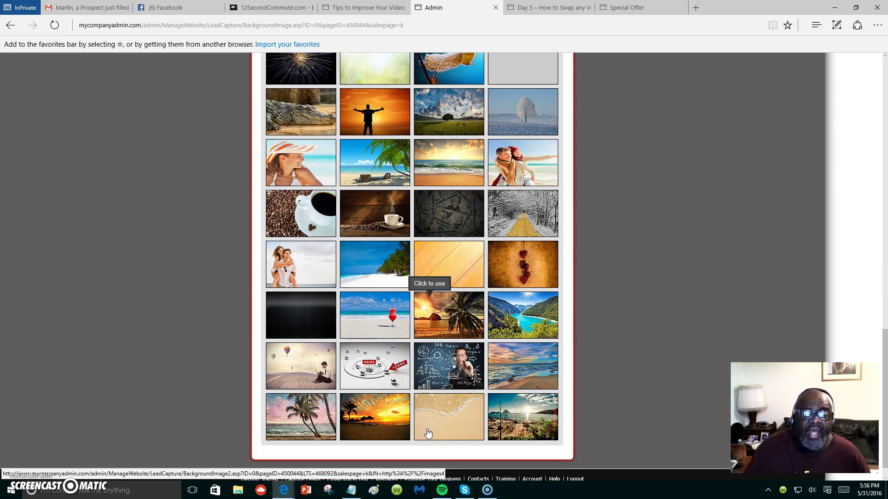
left_click(440, 444)
Step: Pick the blue evening-sky thumbnail as the page background
scroll(439, 444, "down", 1)
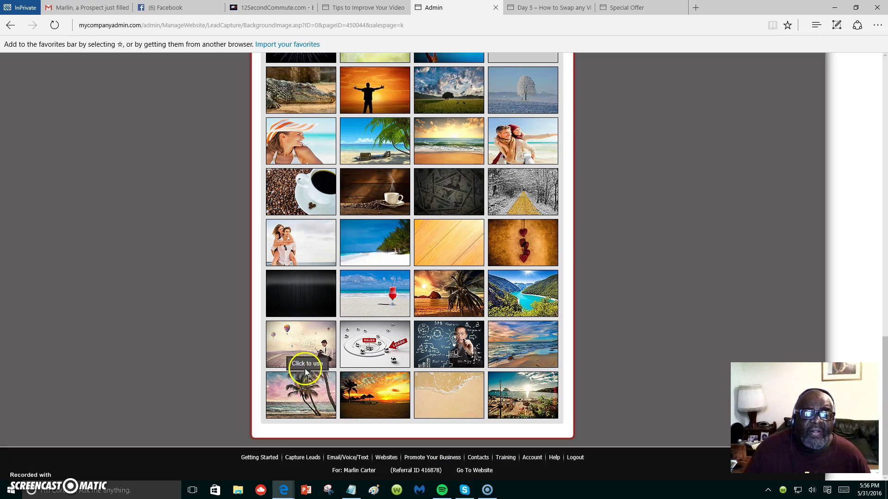
scroll(534, 196, "up", 4)
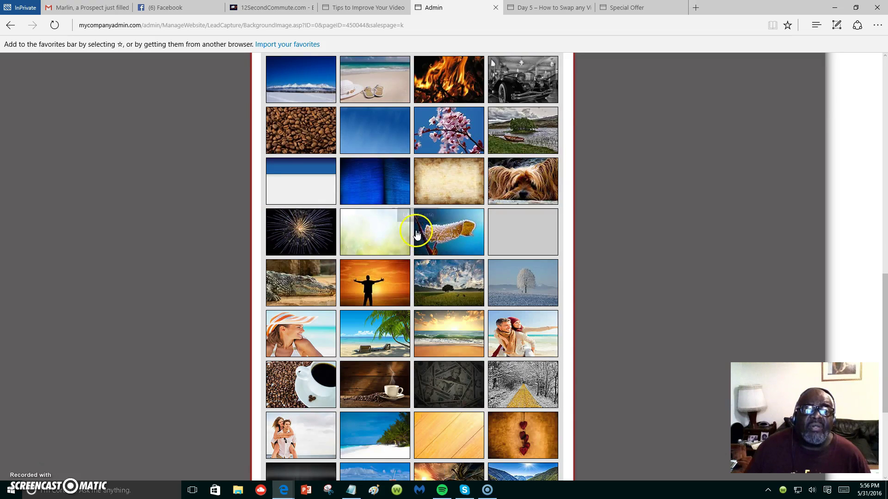
scroll(417, 227, "up", 3)
scroll(398, 319, "up", 1)
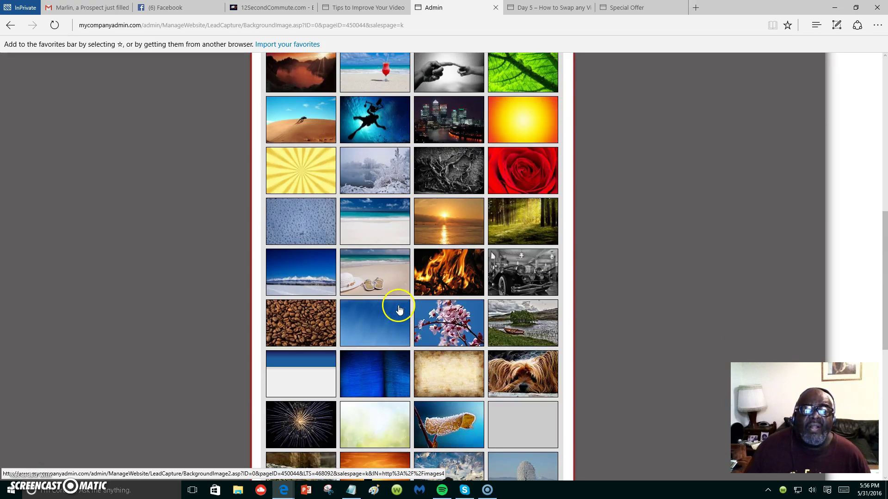
scroll(396, 309, "up", 4)
scroll(395, 313, "up", 4)
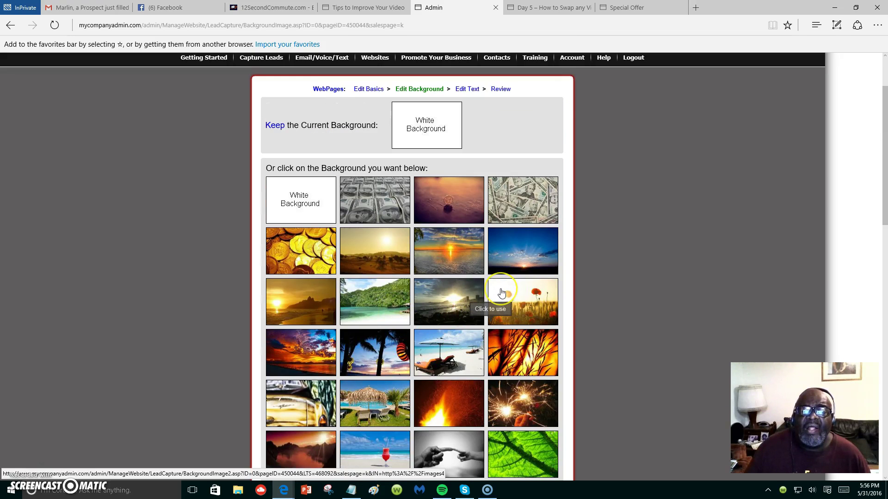
scroll(502, 293, "down", 1)
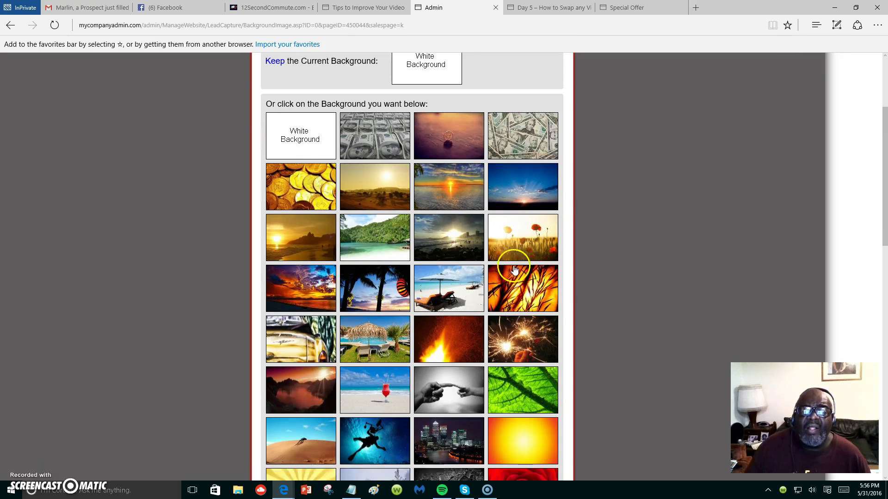
left_click(531, 202)
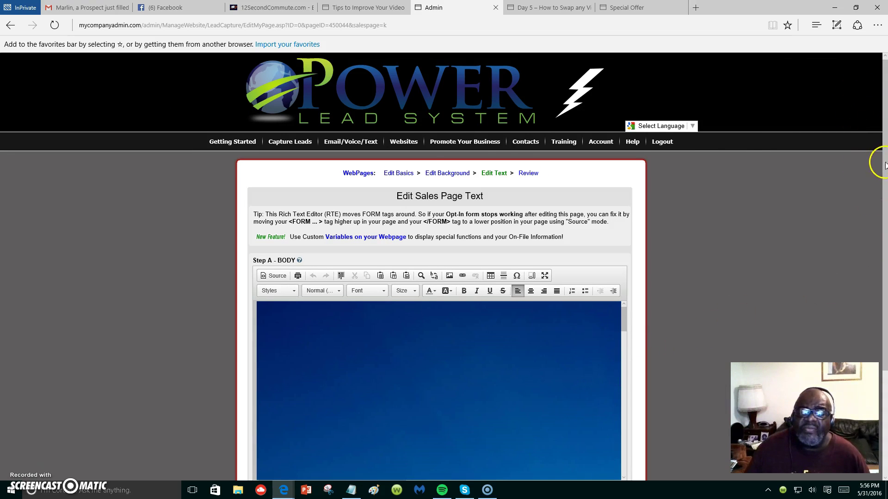
left_click_drag(884, 165, 880, 206)
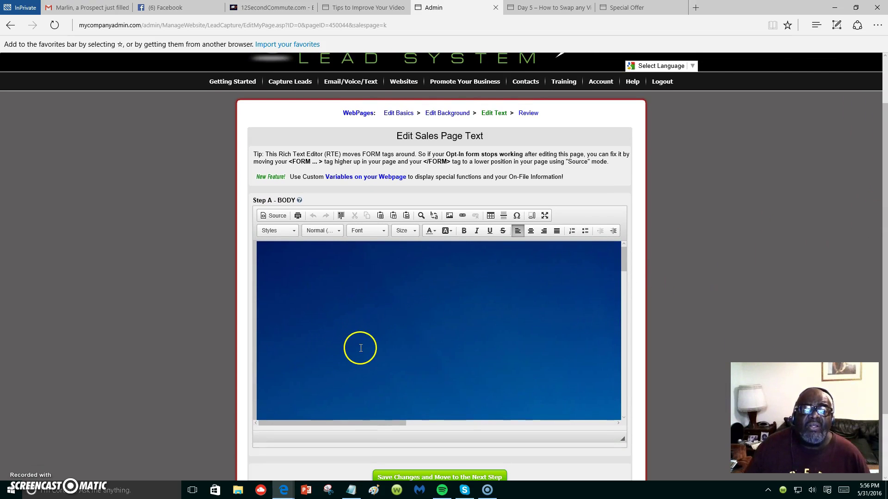
scroll(359, 348, "down", 5)
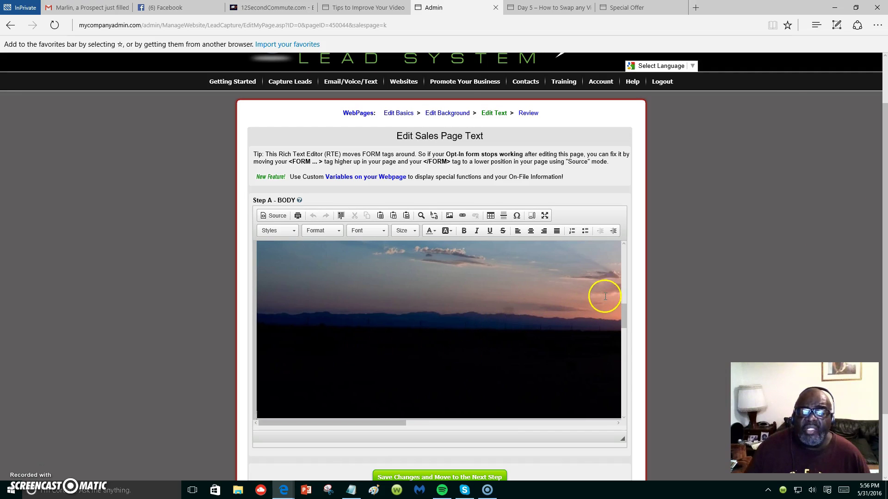
left_click_drag(626, 314, 613, 352)
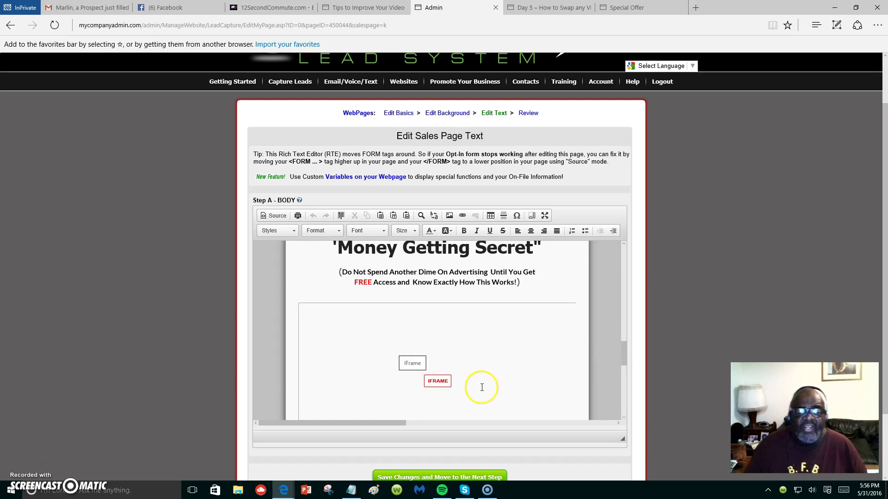
scroll(407, 347, "up", 2)
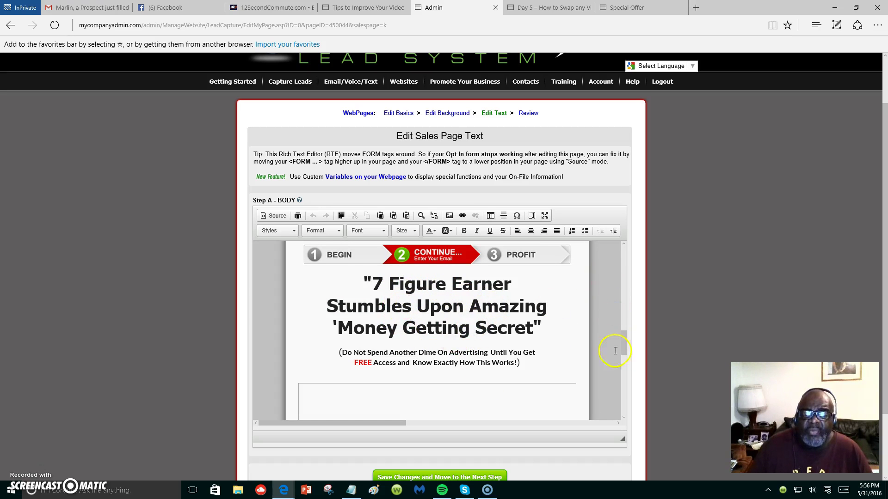
left_click_drag(623, 342, 622, 363)
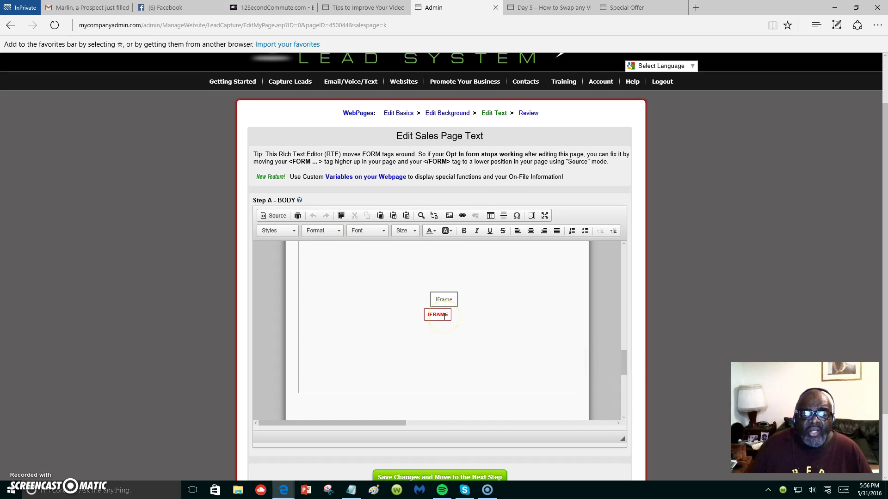
scroll(476, 315, "up", 1)
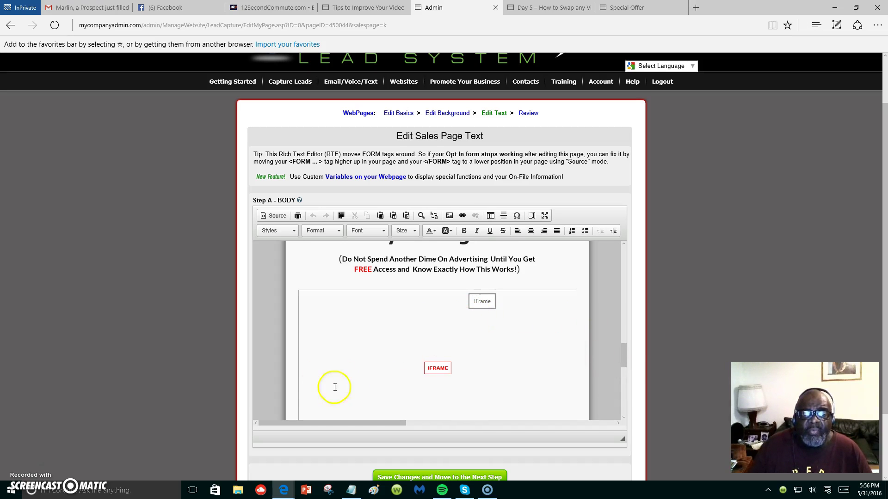
scroll(418, 356, "down", 1)
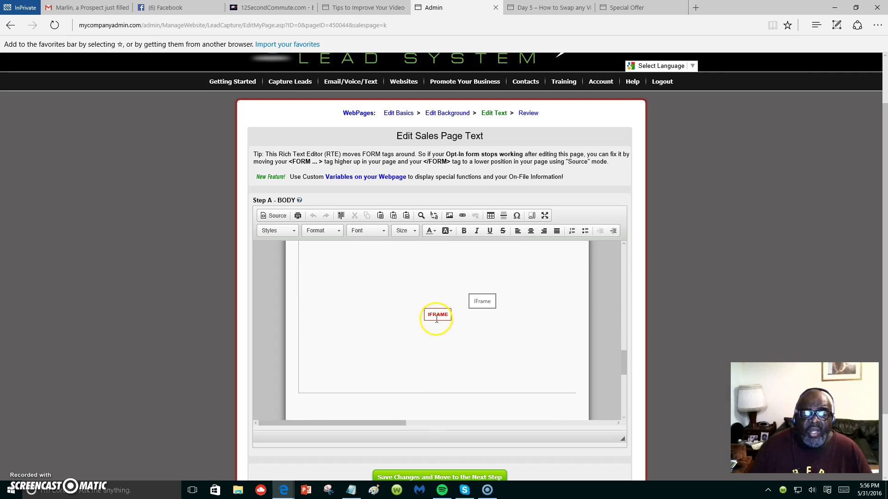
scroll(437, 318, "up", 2)
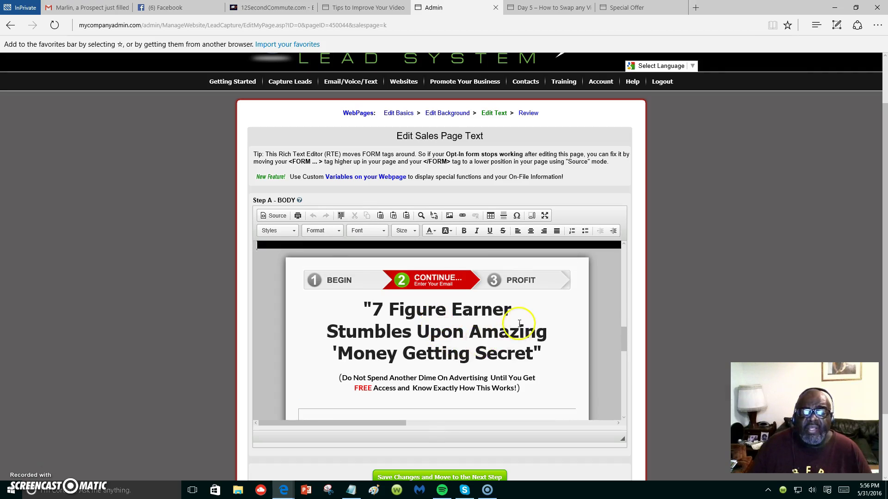
scroll(456, 317, "down", 2)
scroll(439, 347, "up", 2)
scroll(447, 360, "down", 2)
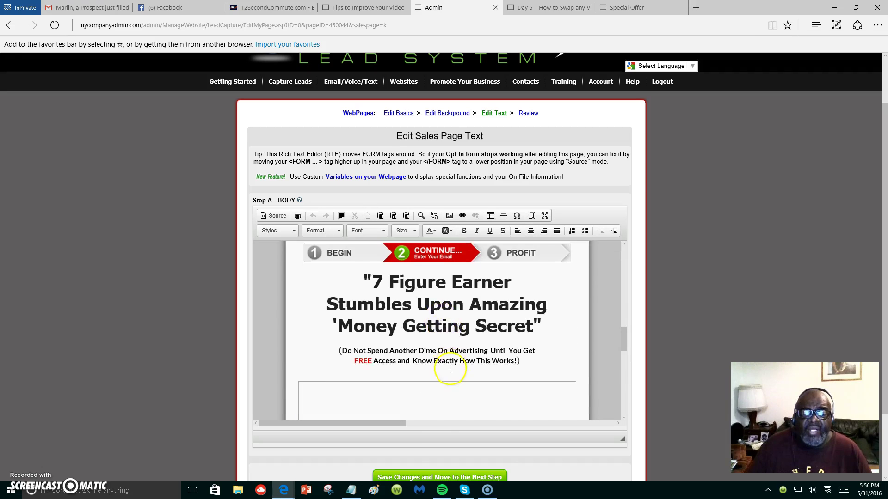
scroll(436, 379, "up", 2)
scroll(436, 384, "down", 4)
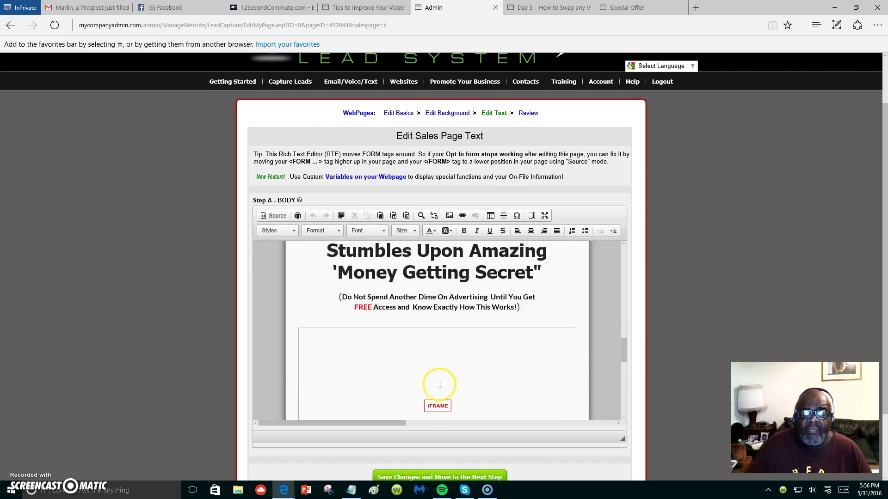
scroll(447, 344, "up", 4)
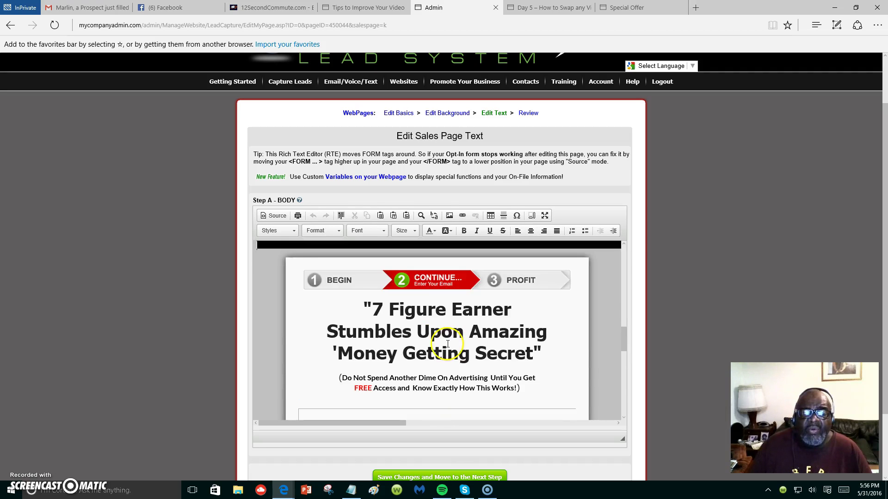
scroll(460, 391, "down", 3)
left_click(463, 393)
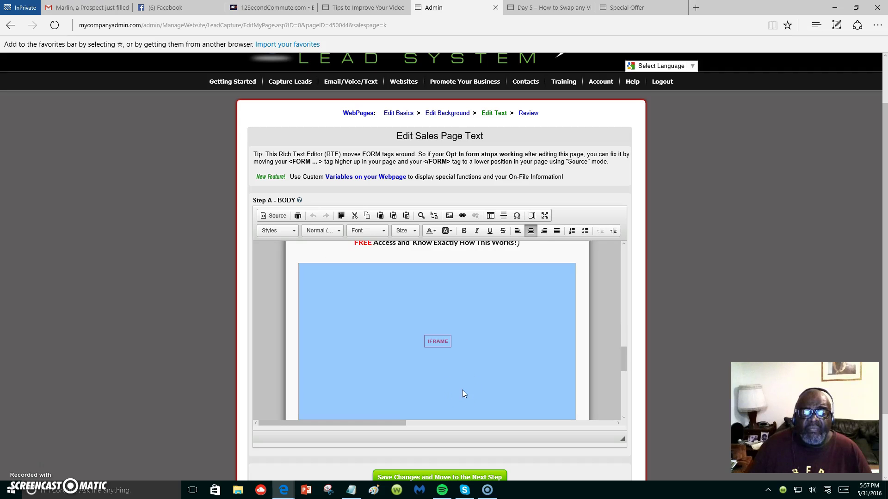
scroll(462, 389, "up", 3)
scroll(463, 388, "down", 8)
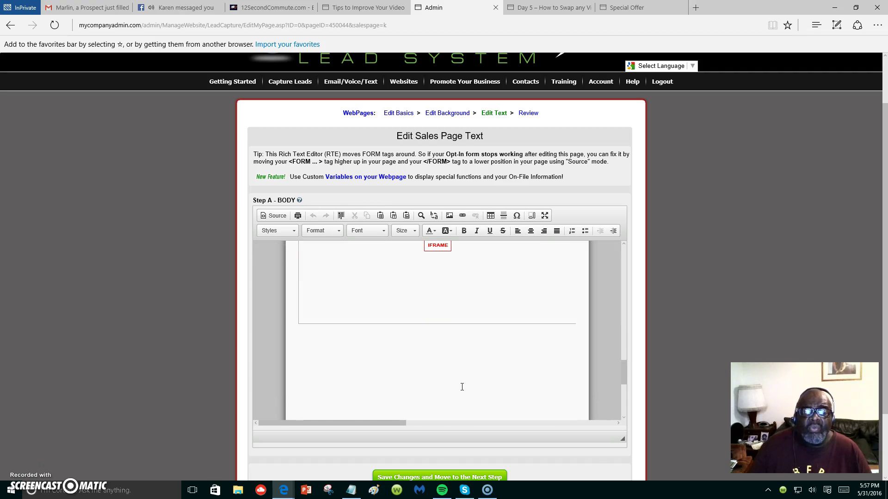
scroll(420, 365, "down", 3)
scroll(417, 359, "up", 3)
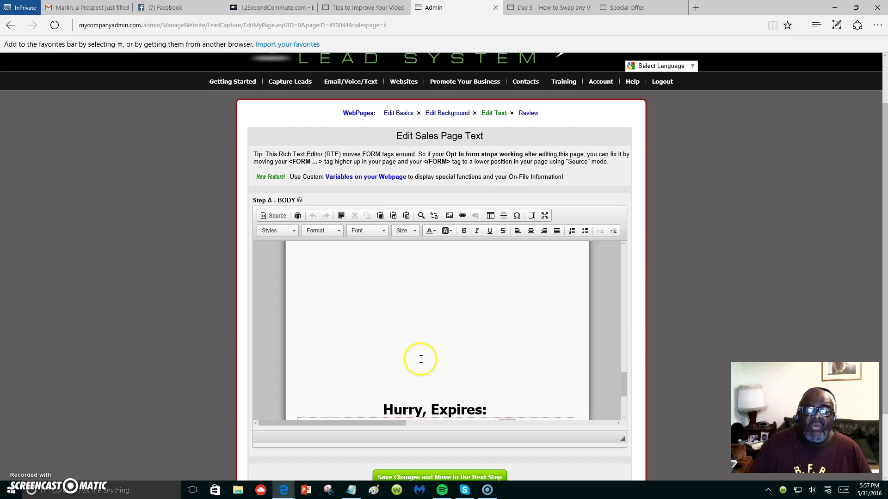
scroll(418, 345, "up", 3)
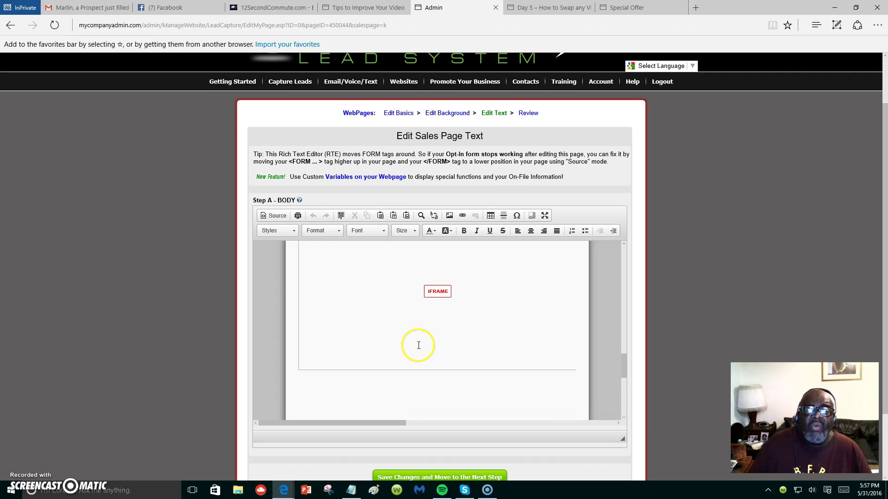
Step: Check the video IFrame's YouTube URL and 600×338 size, then view the live Special Offer page
right_click(435, 299)
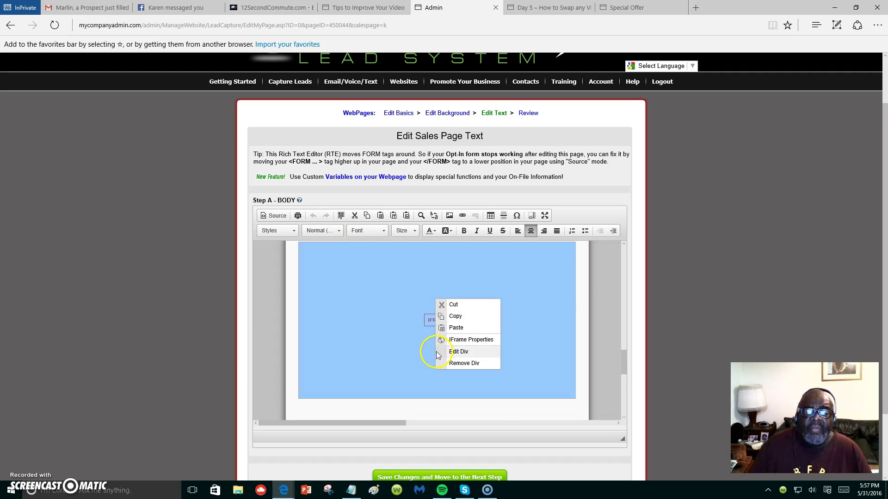
left_click(471, 340)
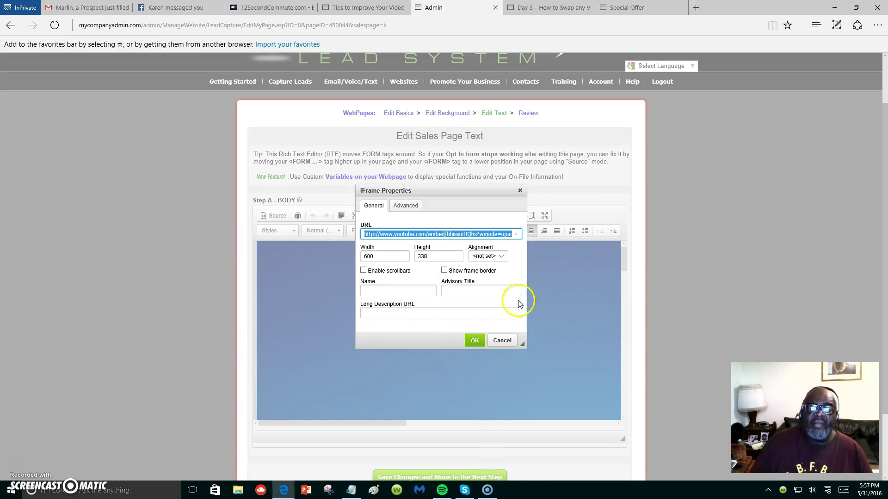
left_click(456, 313)
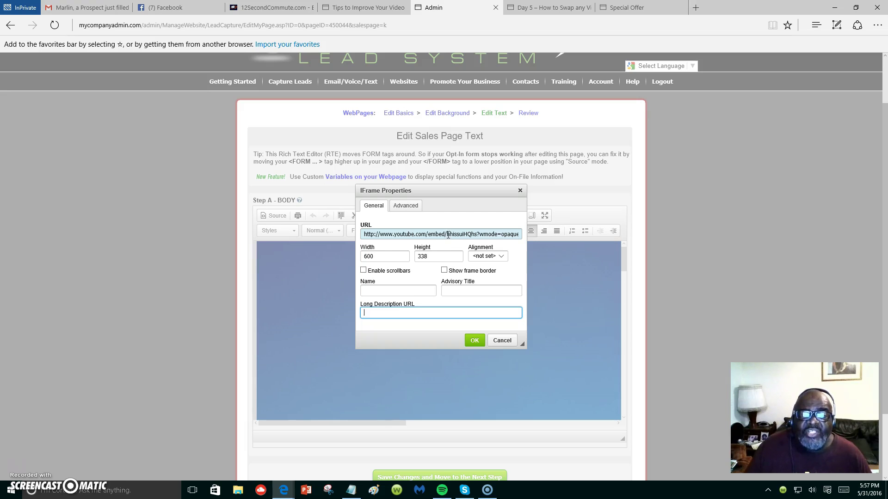
left_click(447, 236)
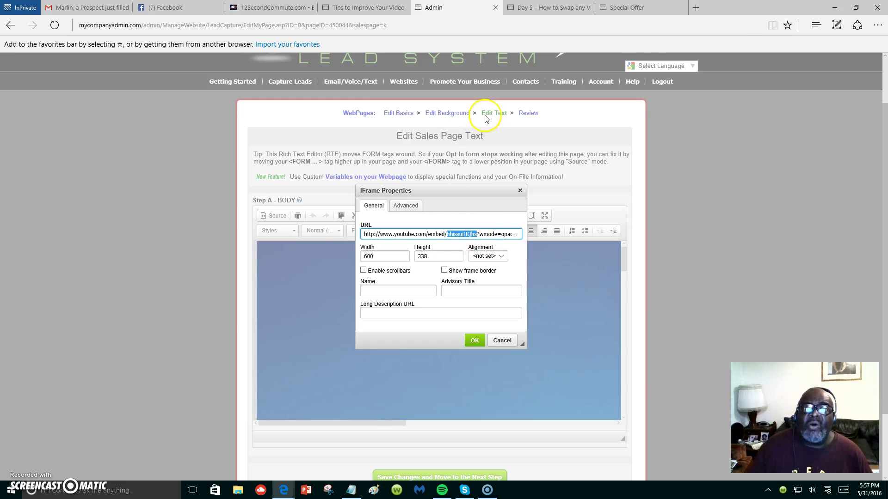
left_click(653, 13)
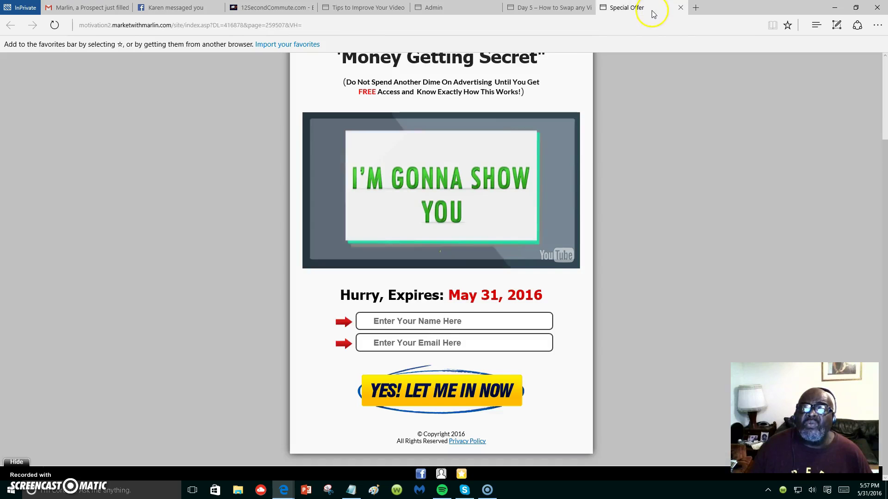
Step: Open a new InPrivate tab beside the Special Offer page
left_click(696, 8)
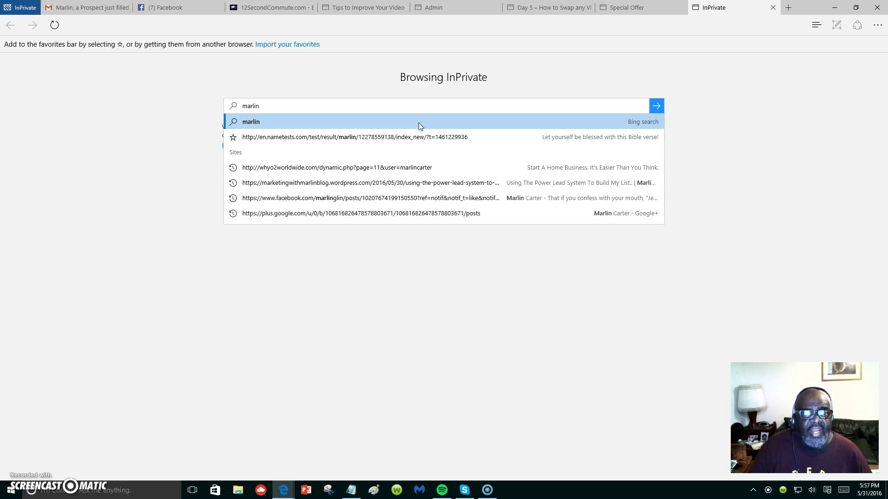
Step: Clear the search box and type y so the address autocompletes to youtube.com
key("BackSpace")
key("BackSpace")
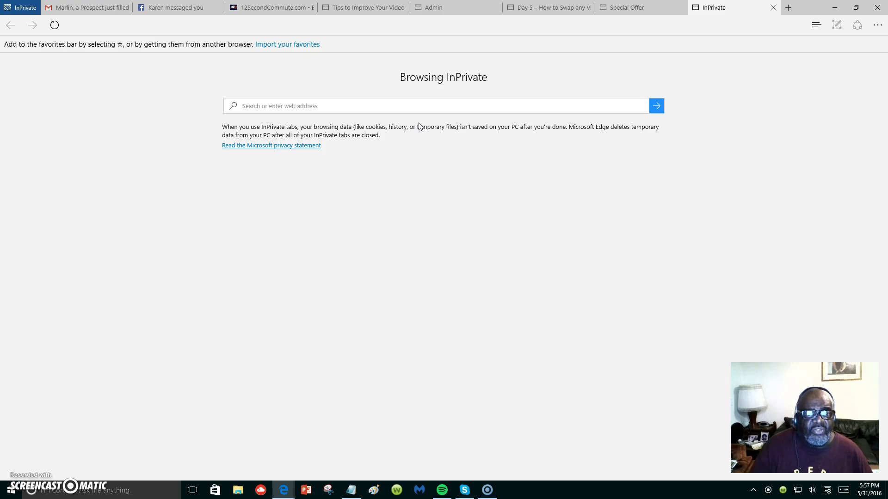
type("youtube.com/")
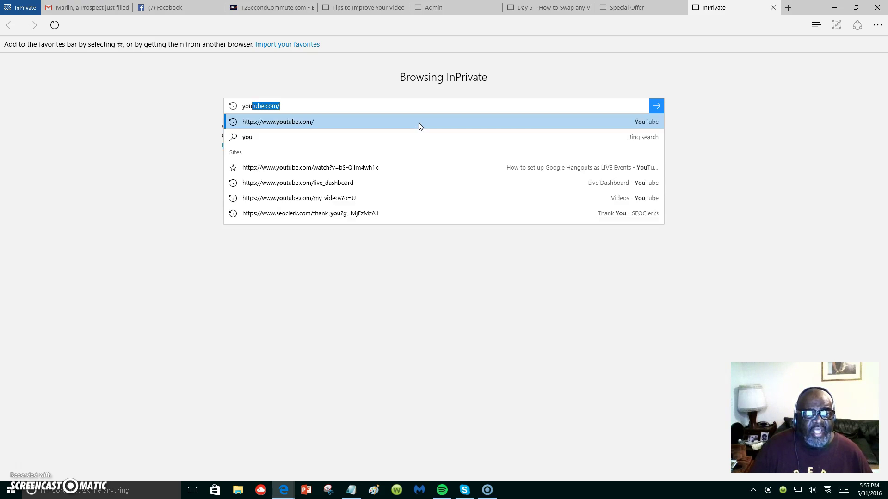
left_click(418, 123)
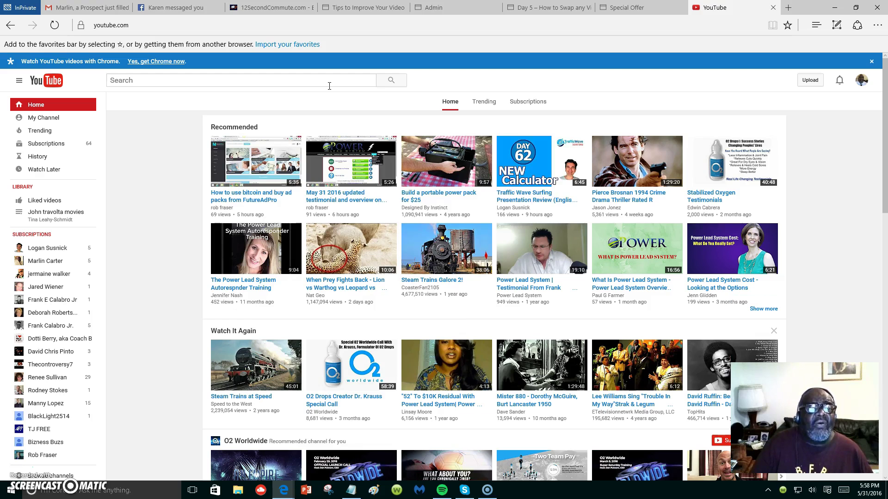
type("m")
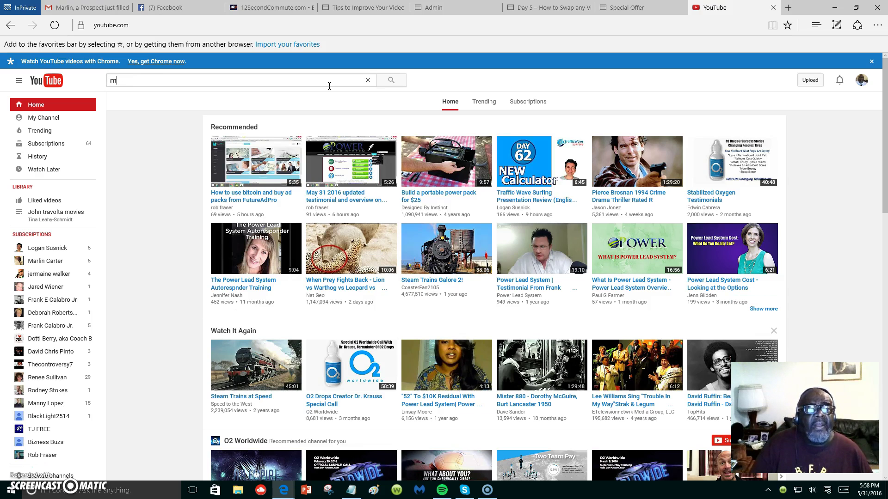
type("usic and")
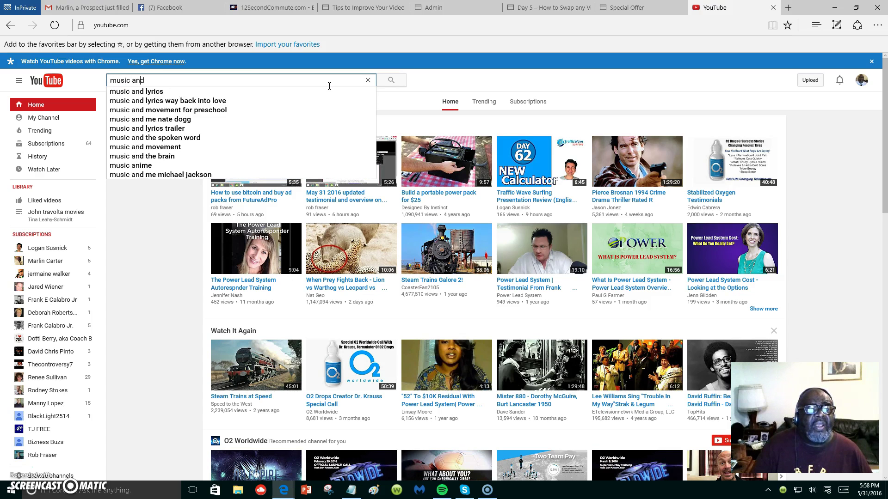
type(" sean")
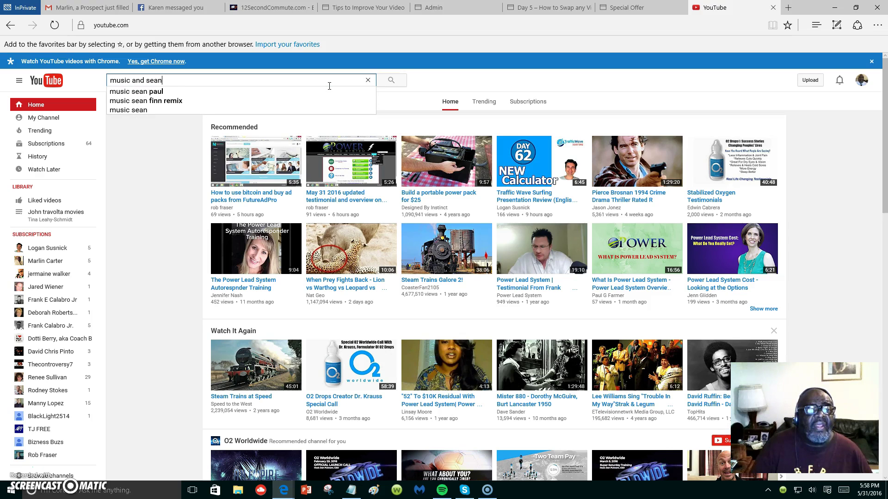
key("Return")
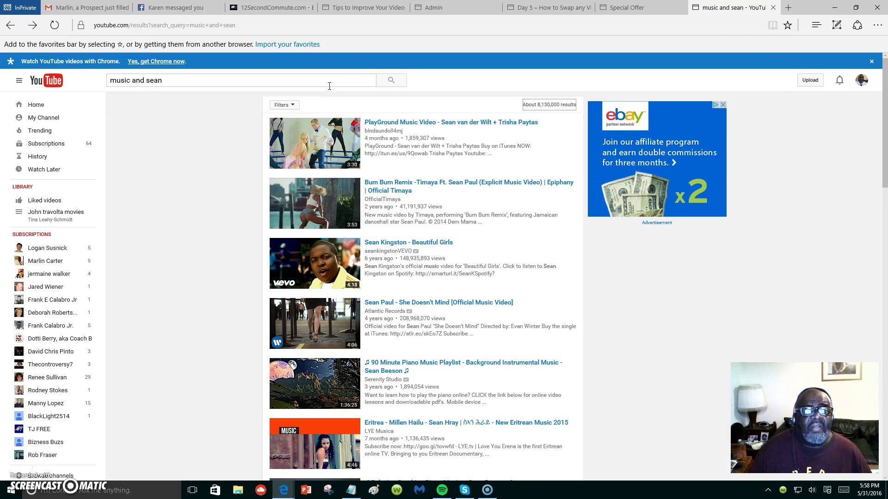
scroll(309, 256, "down", 10)
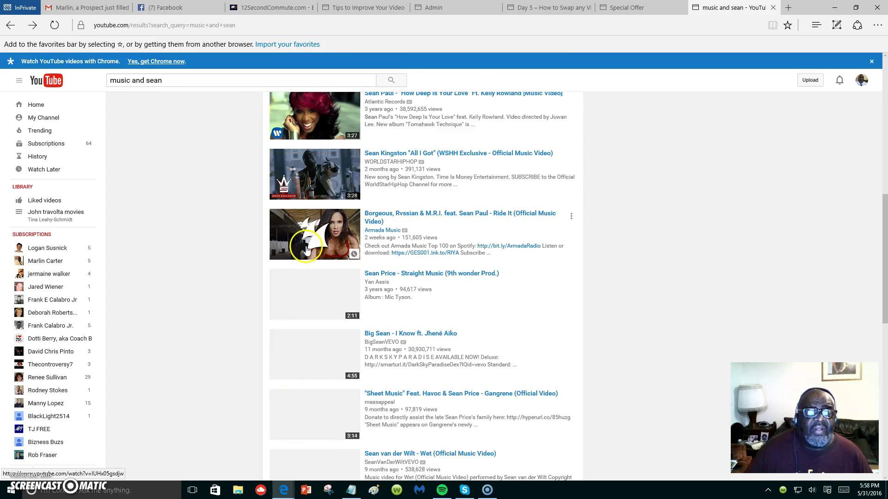
scroll(310, 256, "down", 7)
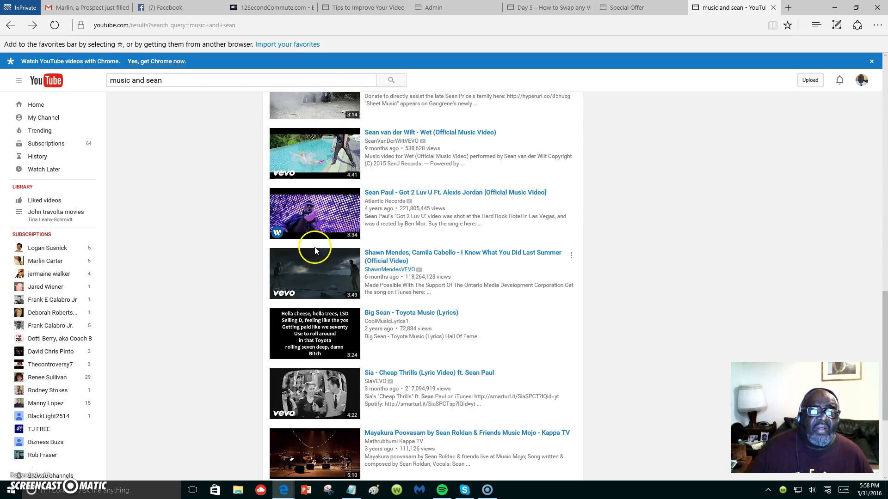
scroll(311, 252, "down", 4)
scroll(318, 247, "down", 1)
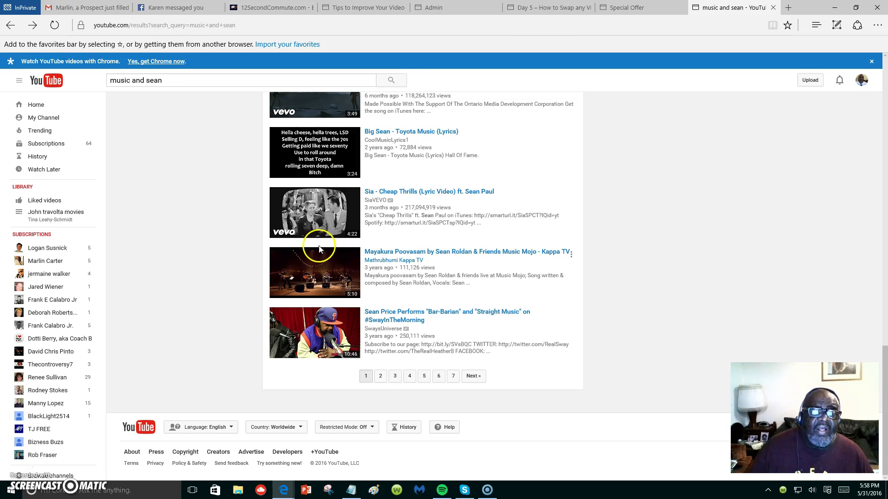
scroll(452, 324, "up", 12)
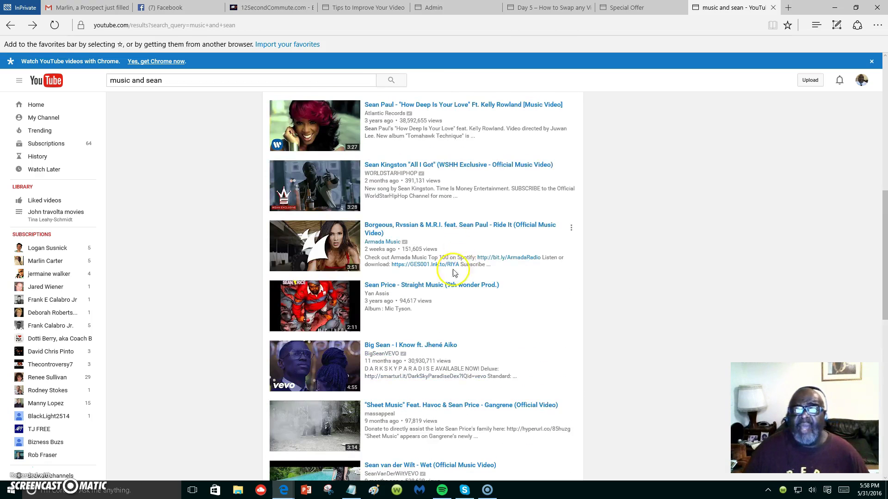
scroll(453, 273, "up", 5)
triple_click(133, 81)
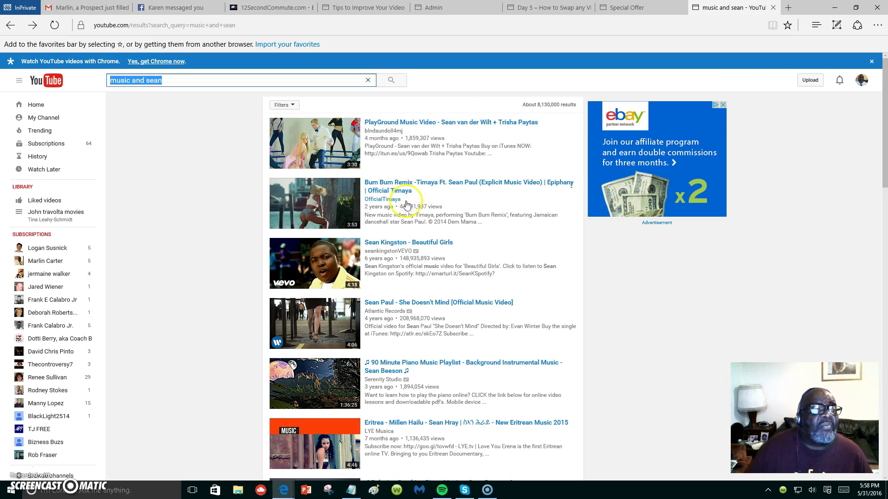
Step: From a subscribed channel's page, play all videos in the Power Lead System playlist
left_click(46, 262)
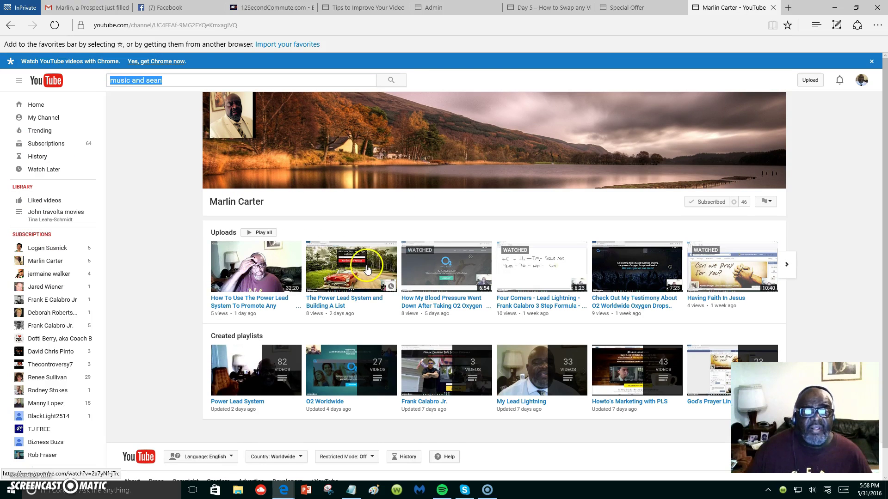
scroll(450, 299, "down", 1)
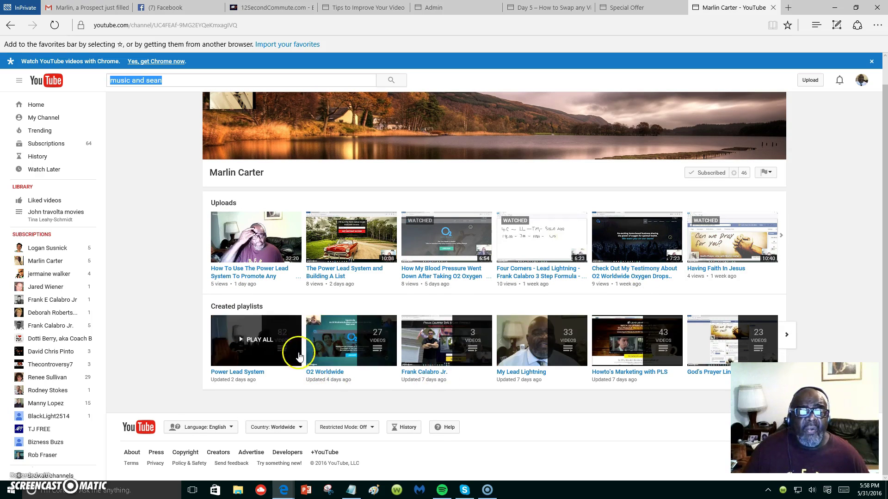
left_click(268, 346)
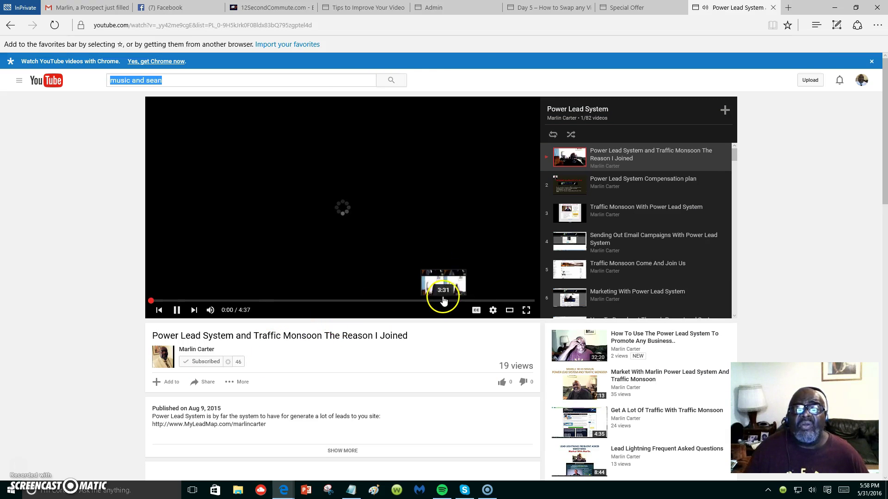
Step: Jump through playlist items 3 and 4 to the 24th video, My Four Corners Power Lead System and Traffic Monsoon - Marketing Plan
left_click(603, 208)
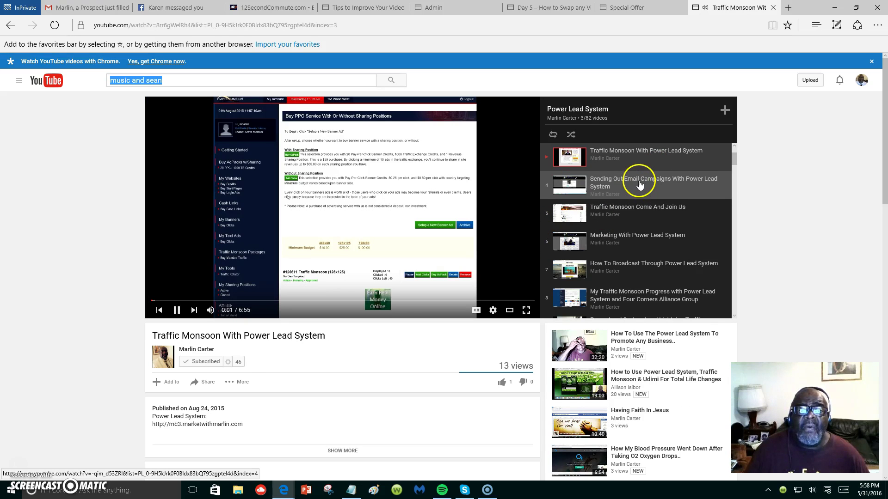
left_click(639, 185)
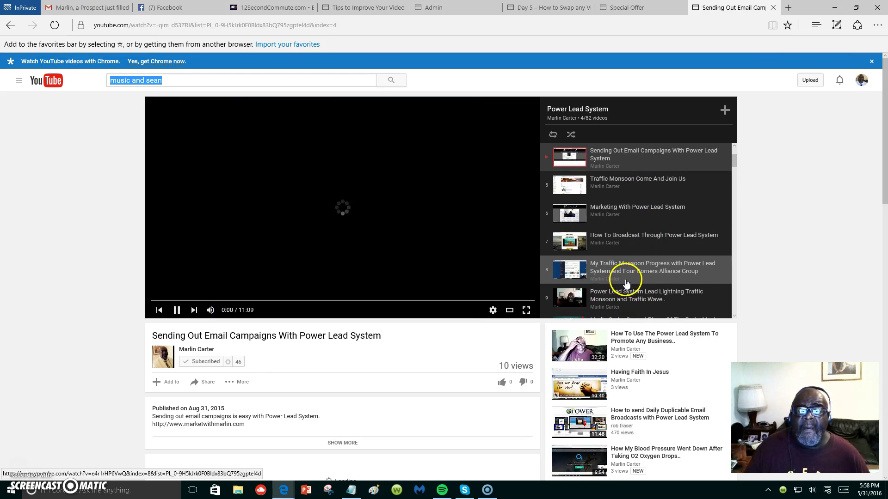
scroll(624, 282, "down", 7)
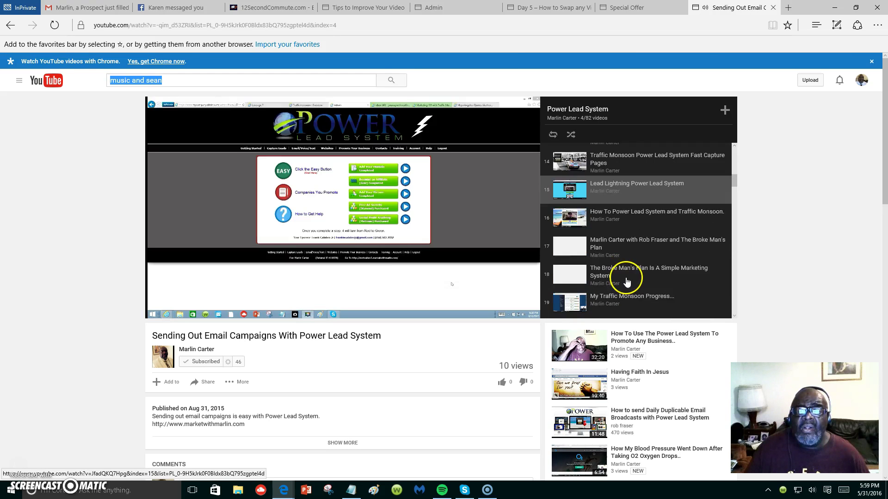
scroll(624, 284, "down", 3)
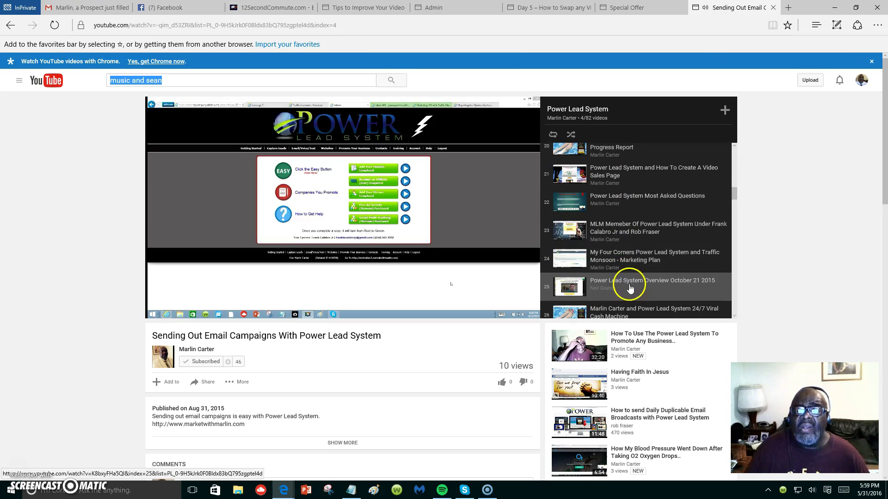
left_click(635, 255)
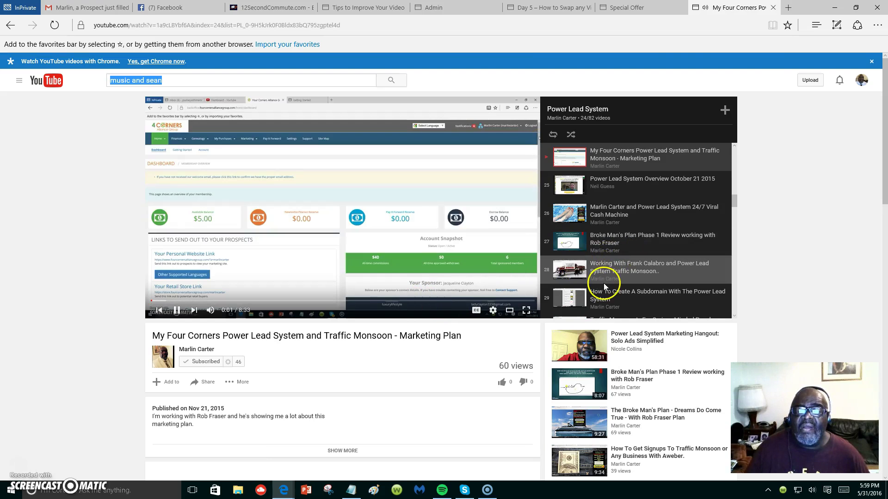
scroll(596, 287, "down", 3)
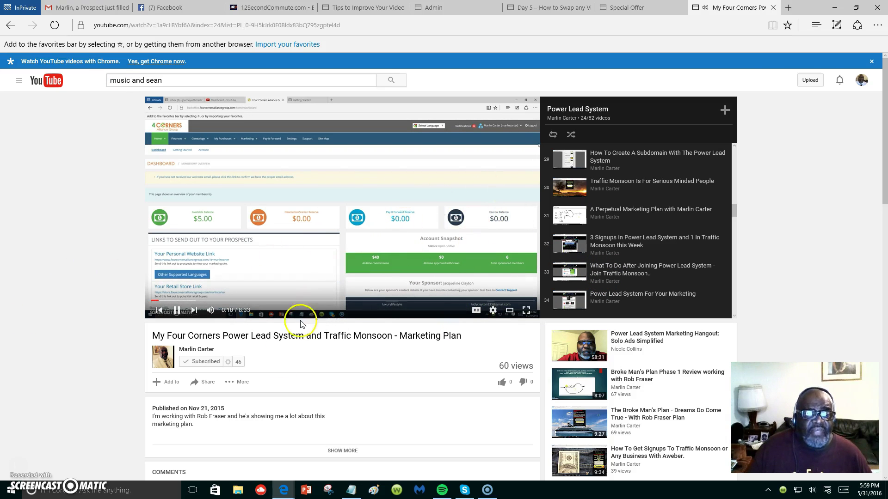
Step: Pause the video and bring up its share options to view the share link
key("space")
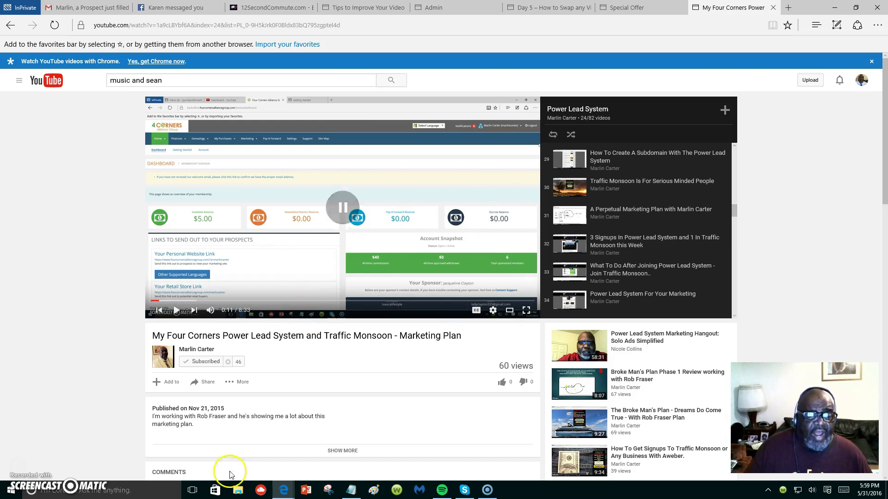
left_click(207, 382)
scroll(313, 289, "down", 3)
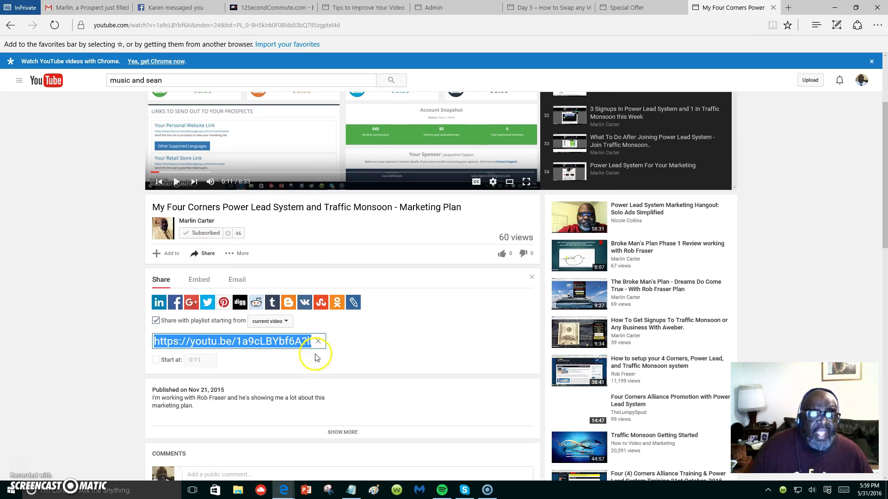
scroll(308, 340, "up", 2)
scroll(298, 333, "down", 3)
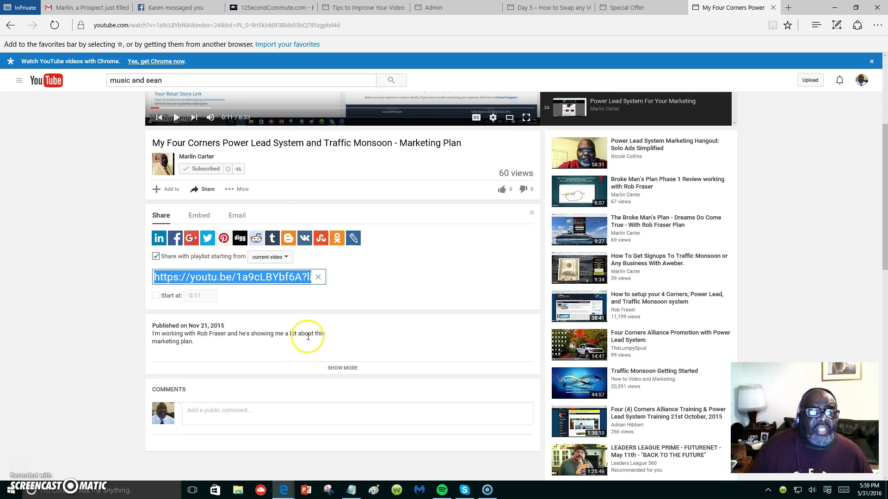
left_click(274, 281)
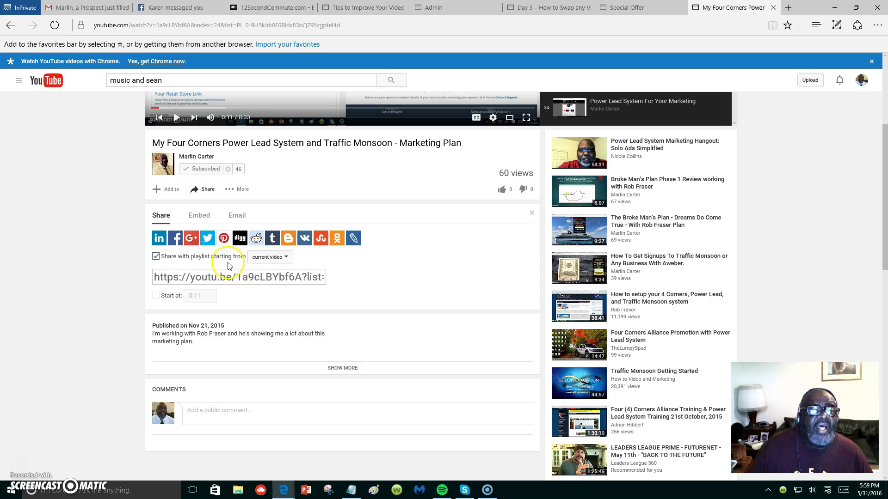
Step: Inspect the video's full web address in the address bar
scroll(340, 255, "up", 4)
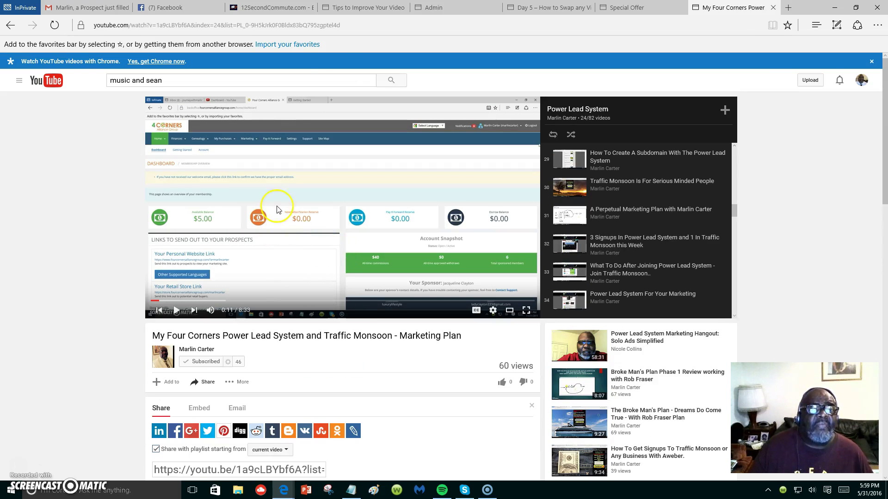
left_click(360, 27)
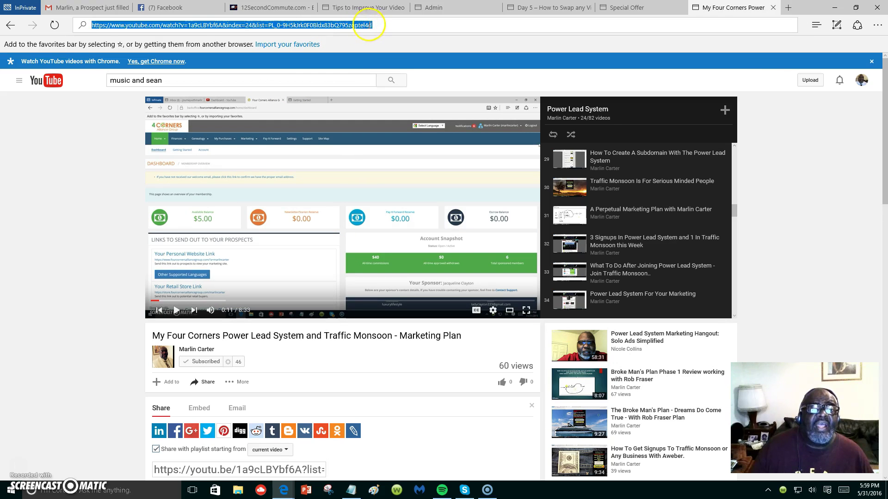
left_click(373, 24)
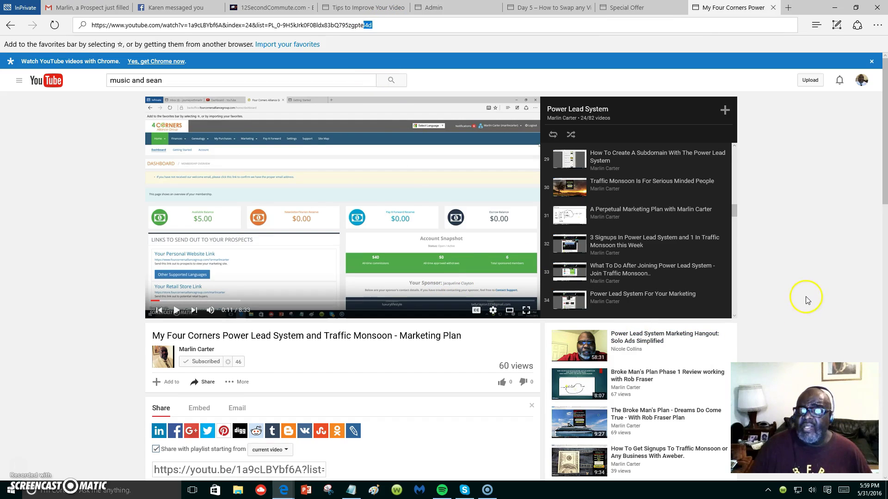
scroll(786, 303, "down", 3)
left_click(419, 255)
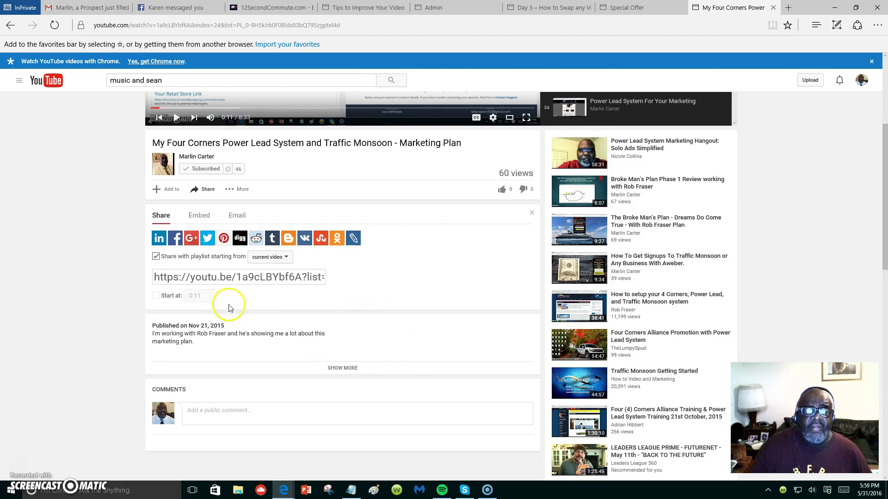
Step: Clear the share link field and open the Broke Man's Plan Phase 1 review video from suggestions
left_click(228, 276)
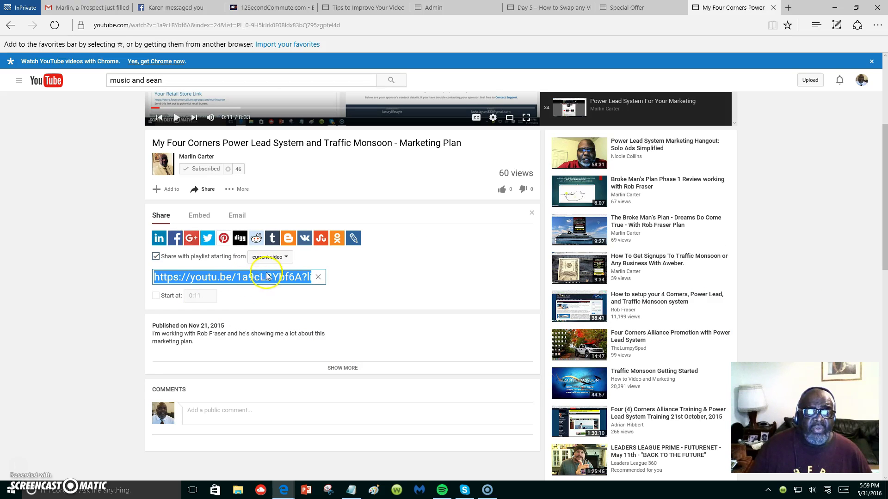
left_click(318, 277)
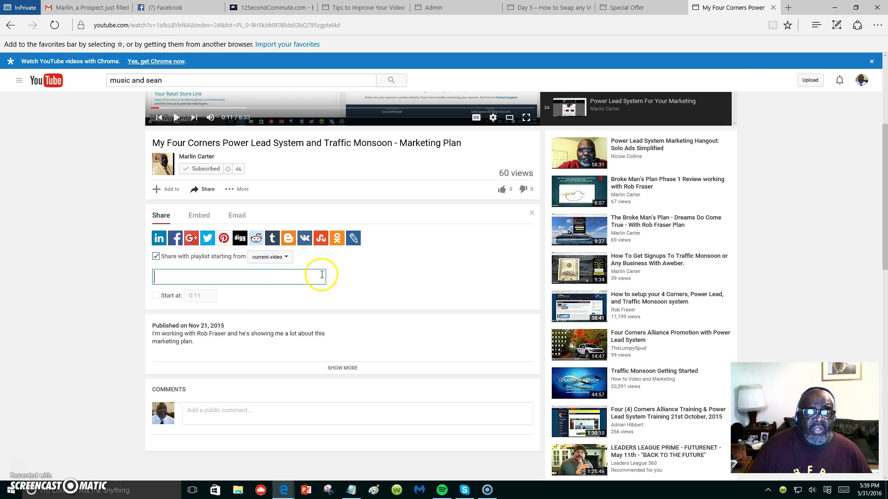
right_click(246, 276)
left_click(395, 298)
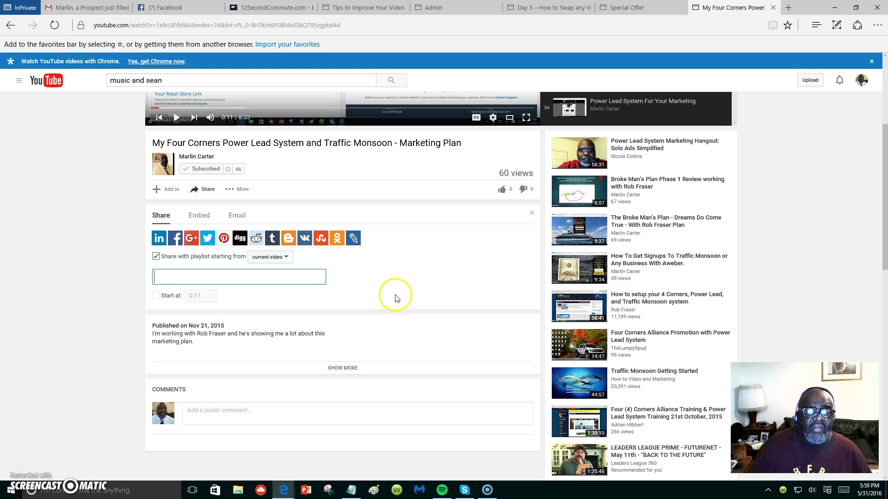
left_click(585, 194)
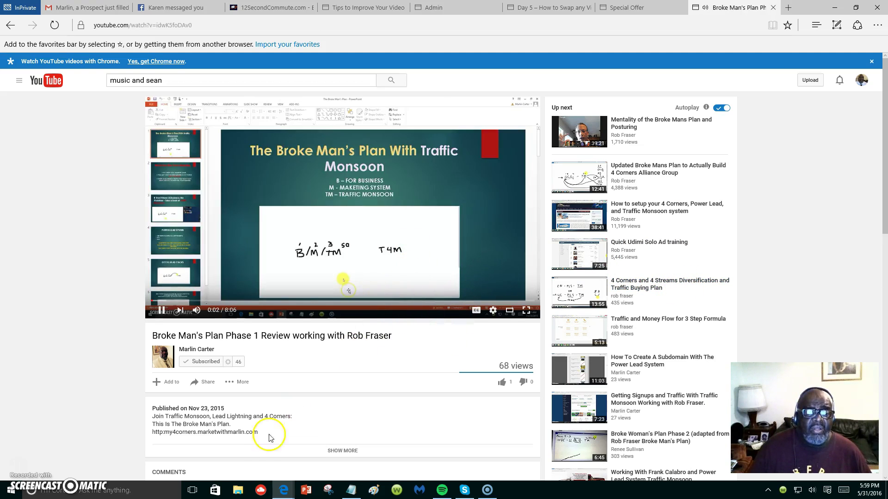
Step: Copy the Broke Man's Plan video ID from the address bar and pause playback at 0:23
left_click(203, 384)
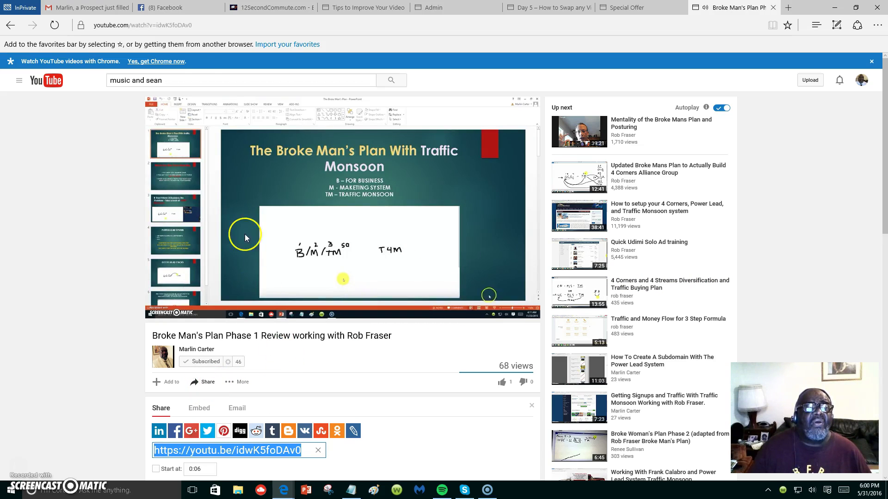
left_click(207, 25)
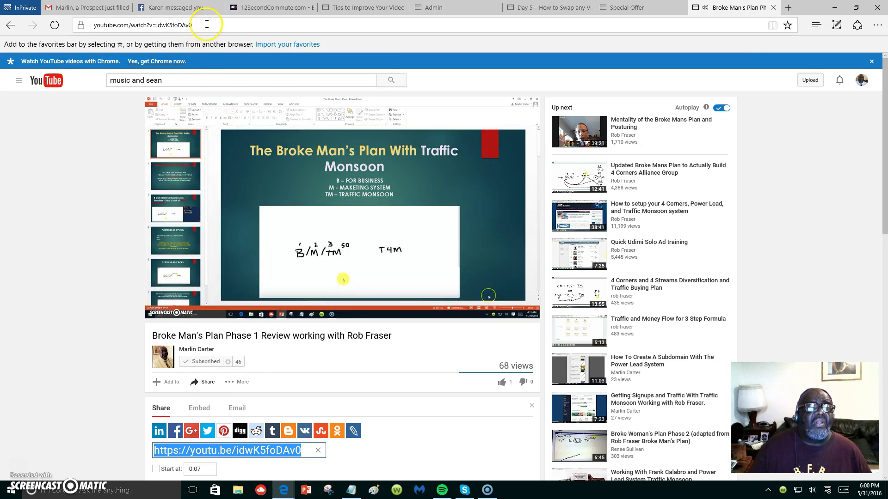
left_click(249, 25)
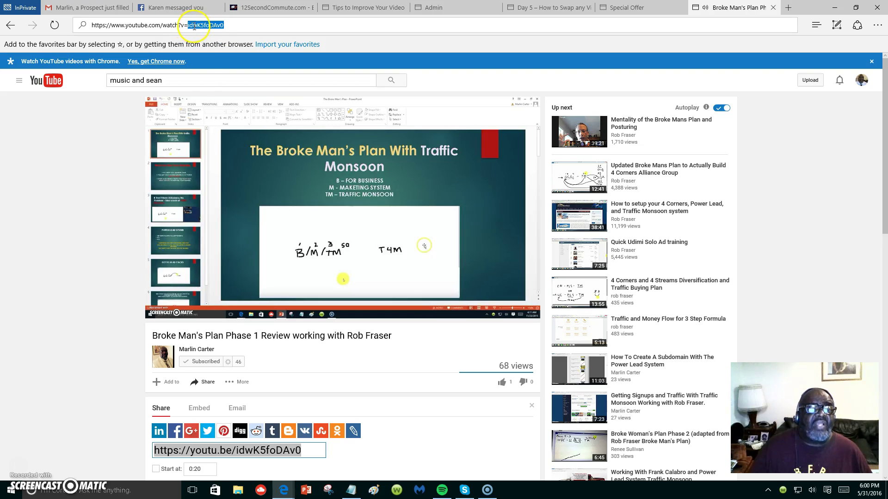
right_click(194, 26)
left_click(187, 50)
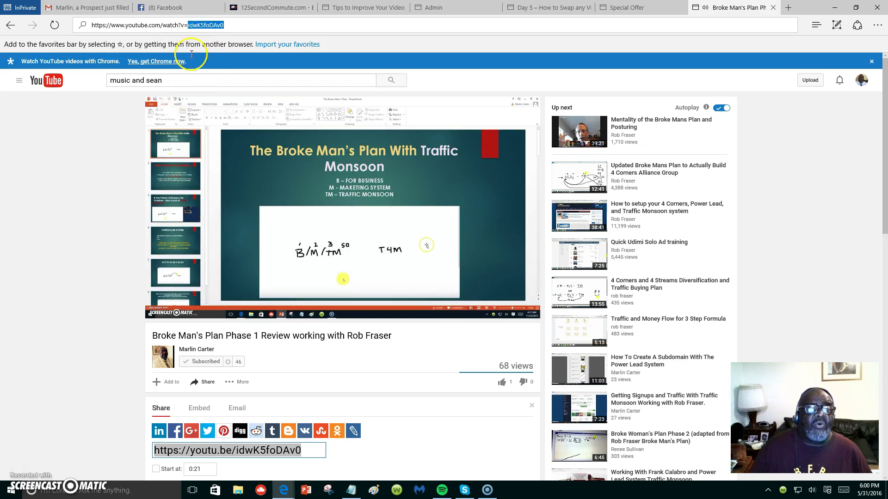
left_click(331, 240)
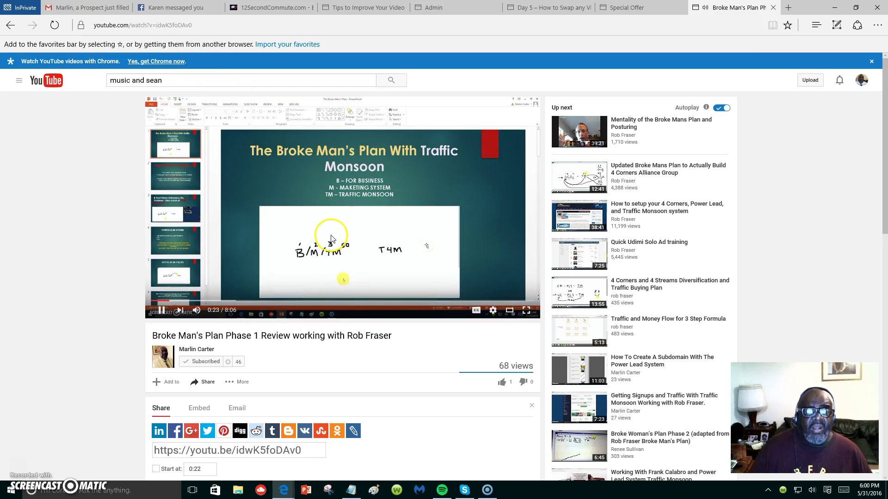
Step: Paste idwK5foDAv0 over the embedded video's old ID, confirm, and move on to the background step
left_click(632, 10)
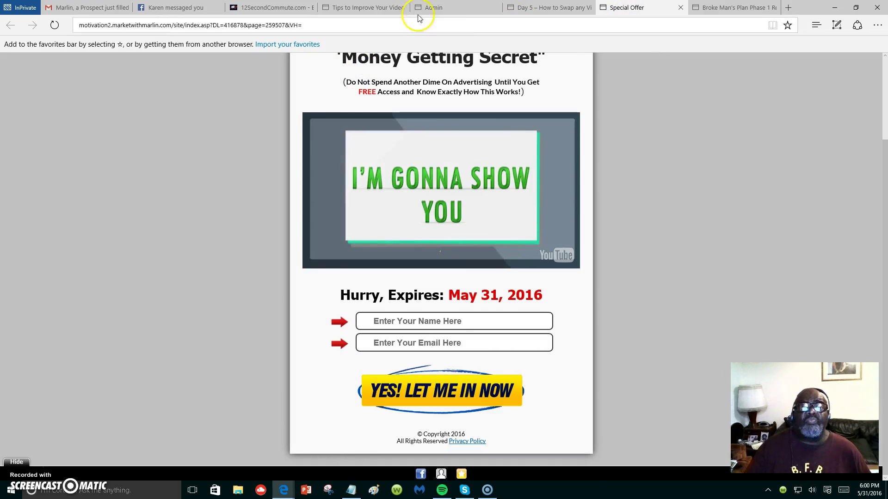
left_click(454, 10)
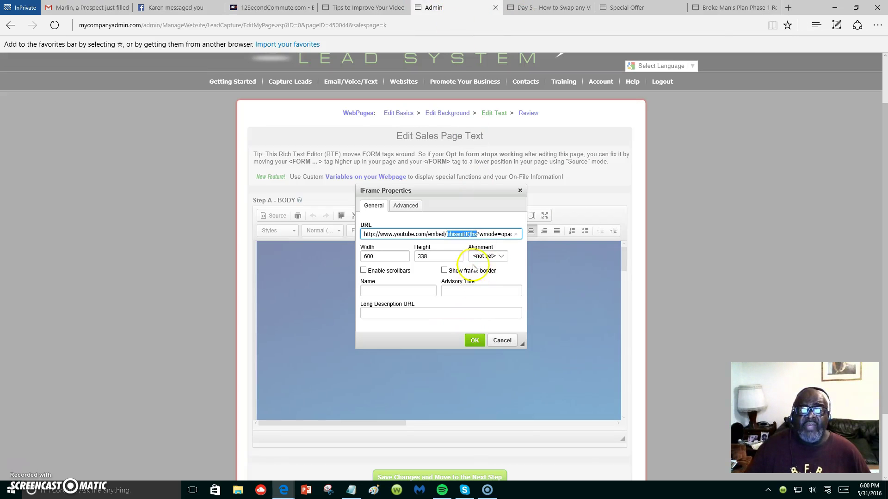
right_click(466, 233)
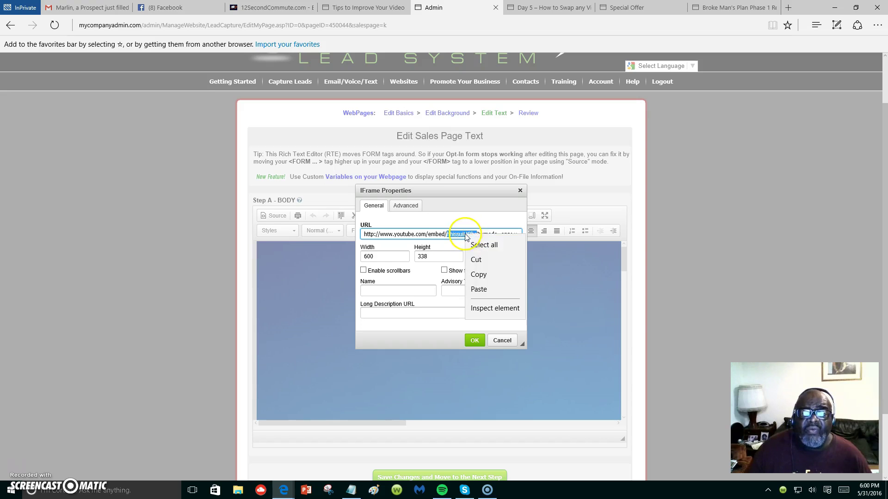
left_click(479, 290)
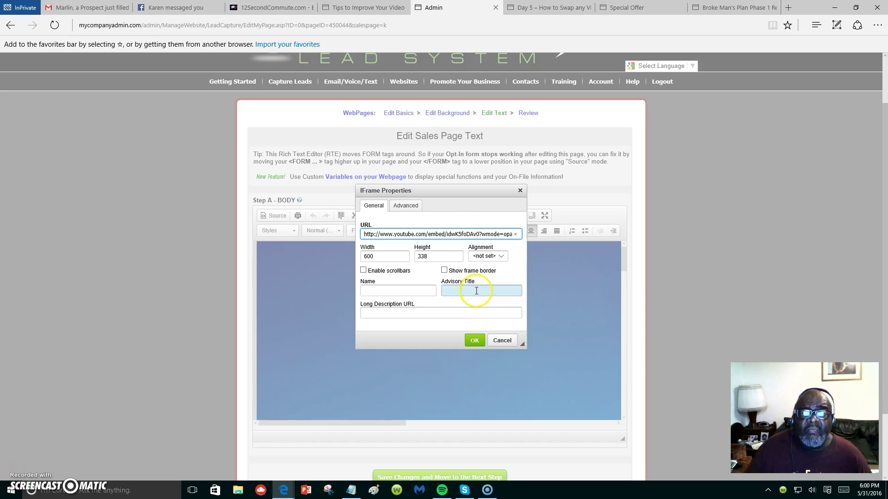
left_click(474, 342)
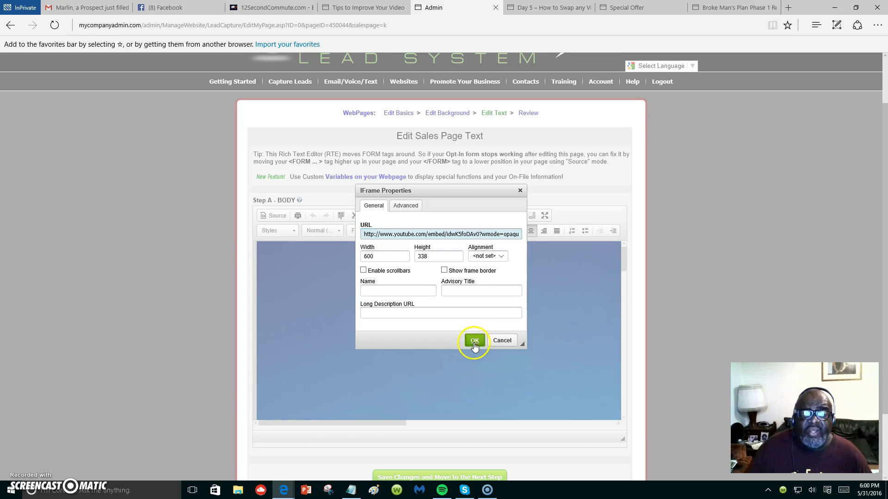
left_click(445, 116)
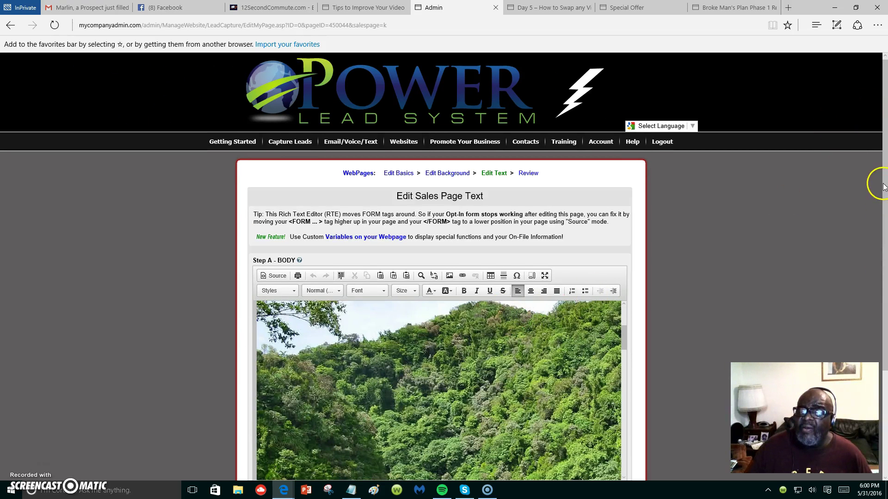
Step: In the embedded frame's IFrame Properties, replace the old video ID with idwK5foDAv0 and confirm
scroll(884, 187, "down", 3)
scroll(379, 309, "down", 10)
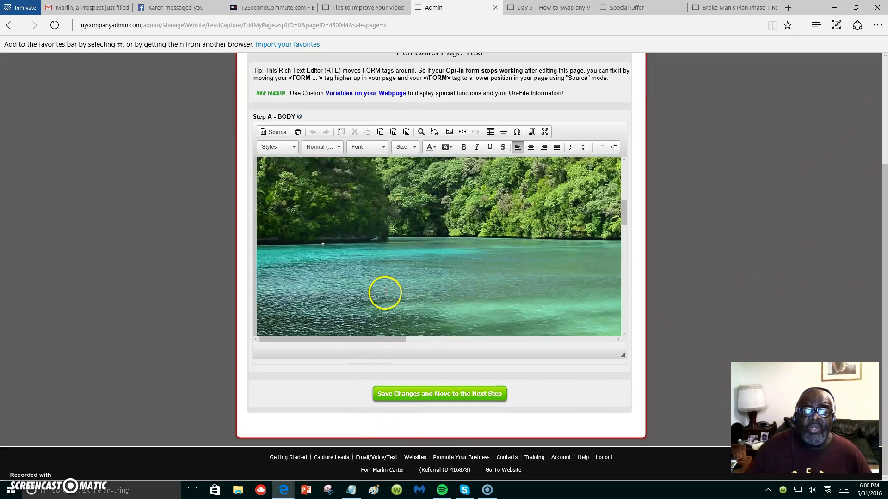
scroll(389, 287, "down", 3)
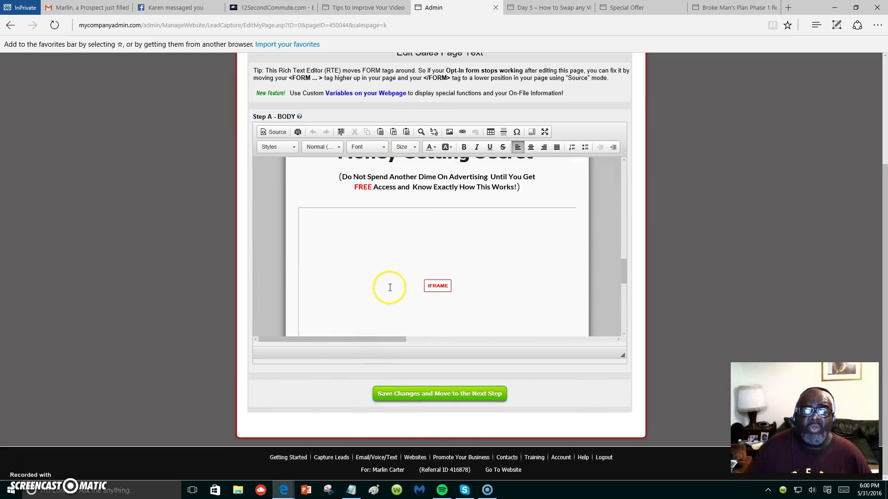
right_click(437, 205)
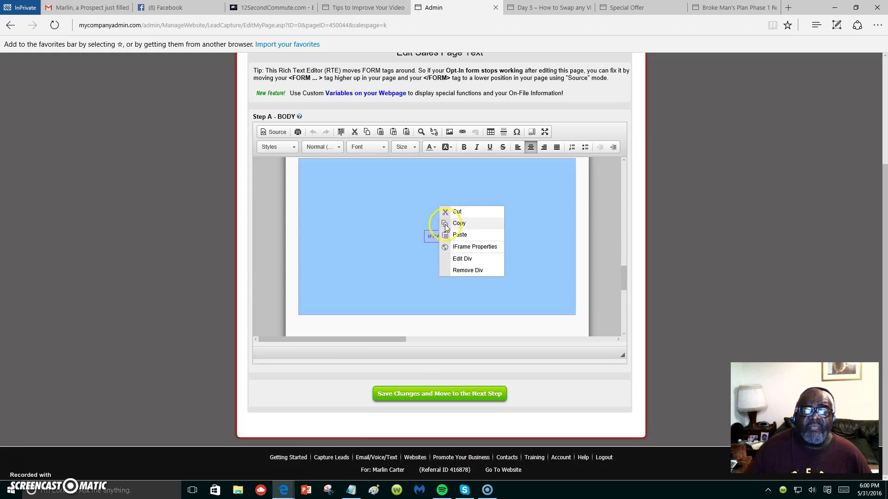
left_click(464, 248)
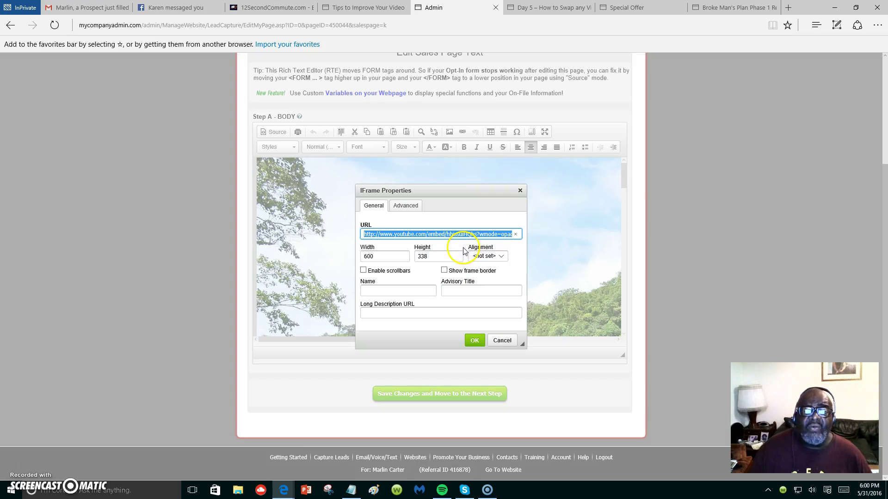
left_click(461, 234)
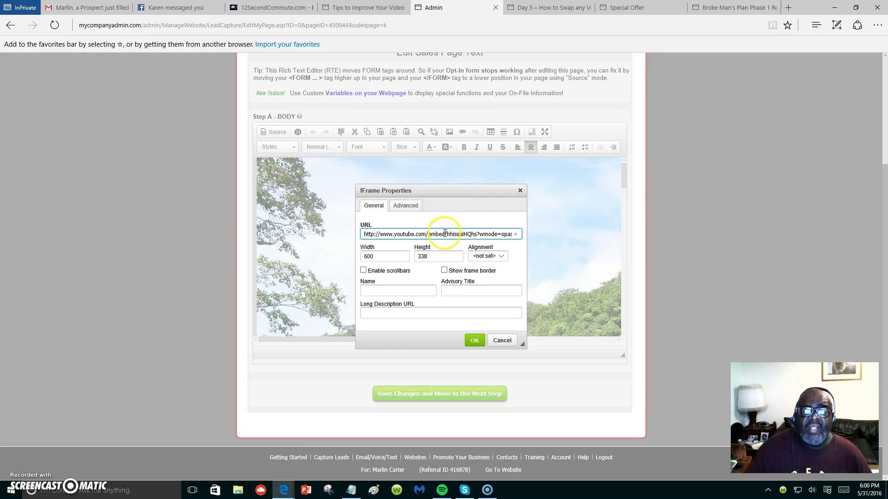
left_click_drag(446, 235, 459, 235)
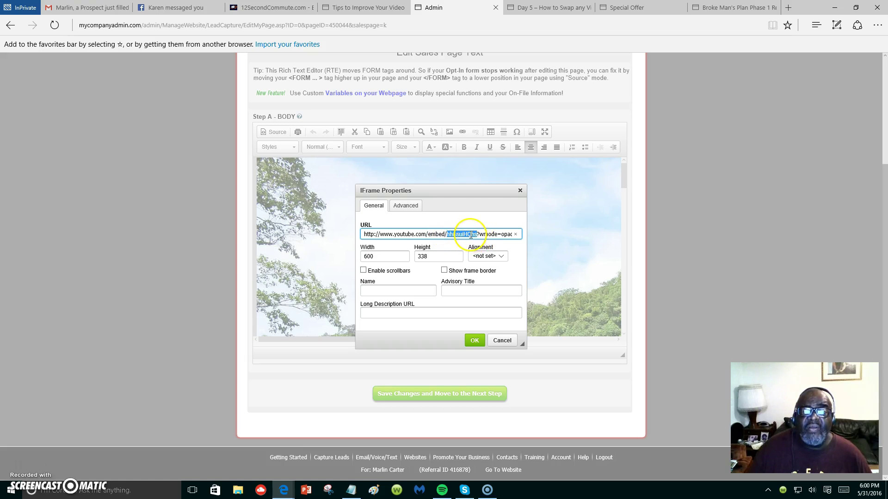
right_click(471, 234)
left_click(484, 290)
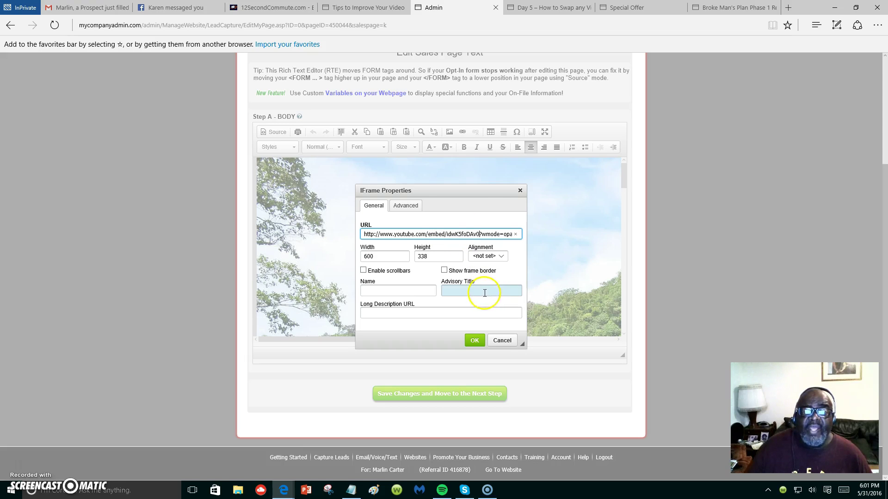
left_click(473, 341)
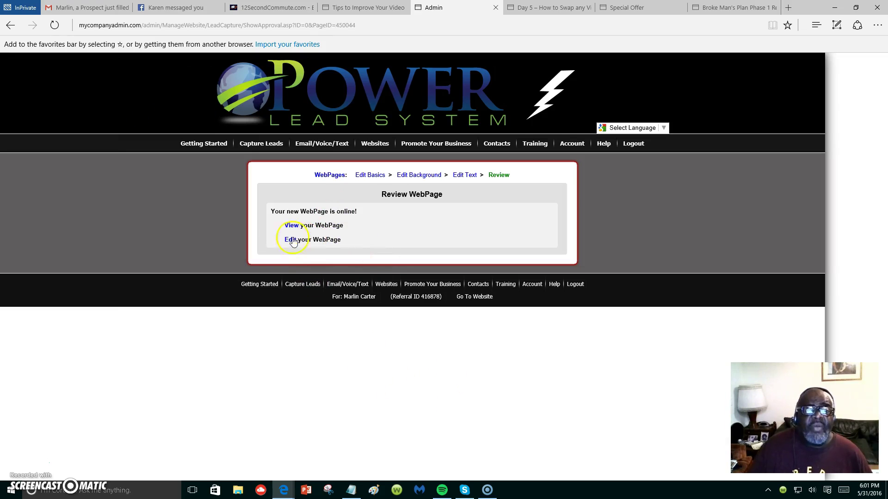
Step: View the live capture page, play the embedded Broke Man's Plan video, then pause it
left_click(291, 226)
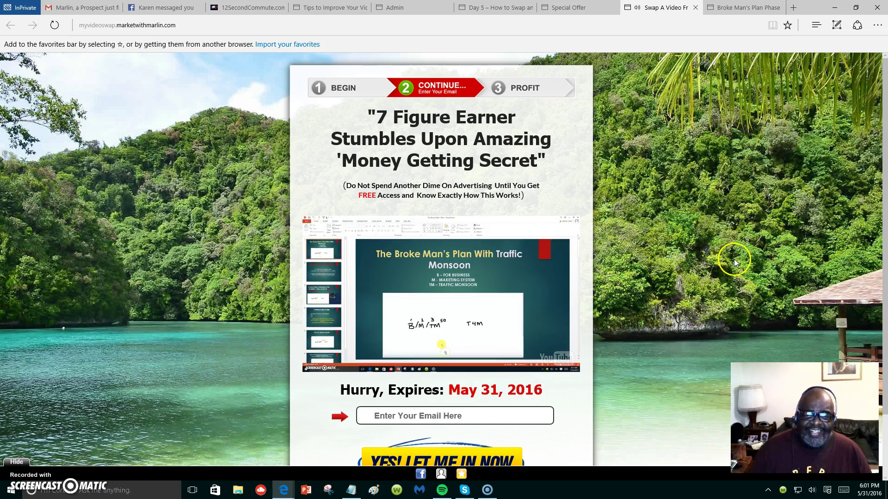
left_click(428, 255)
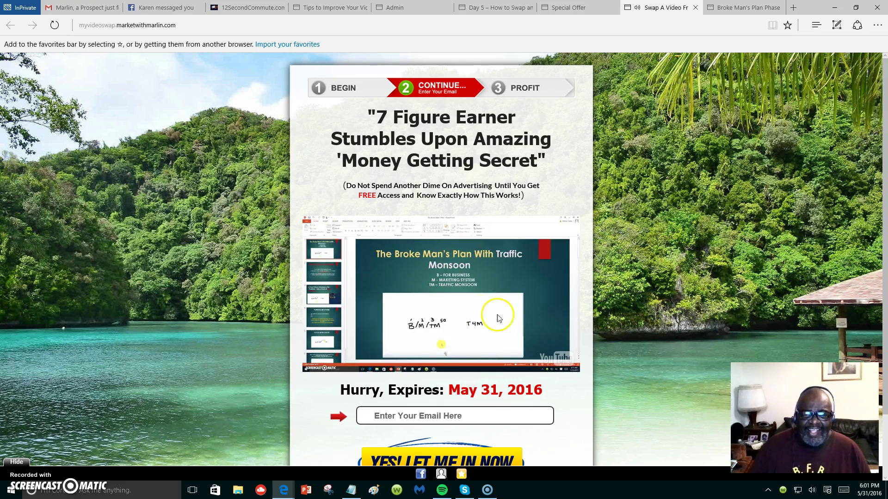
scroll(493, 319, "down", 2)
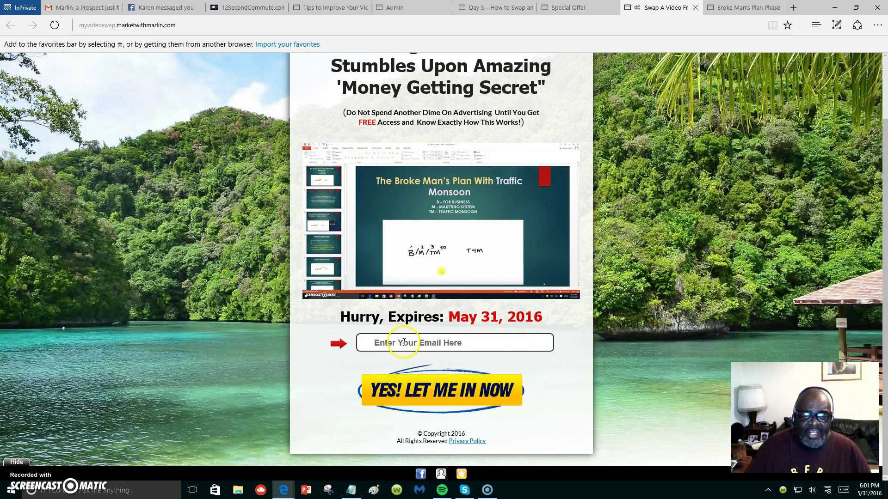
left_click(502, 225)
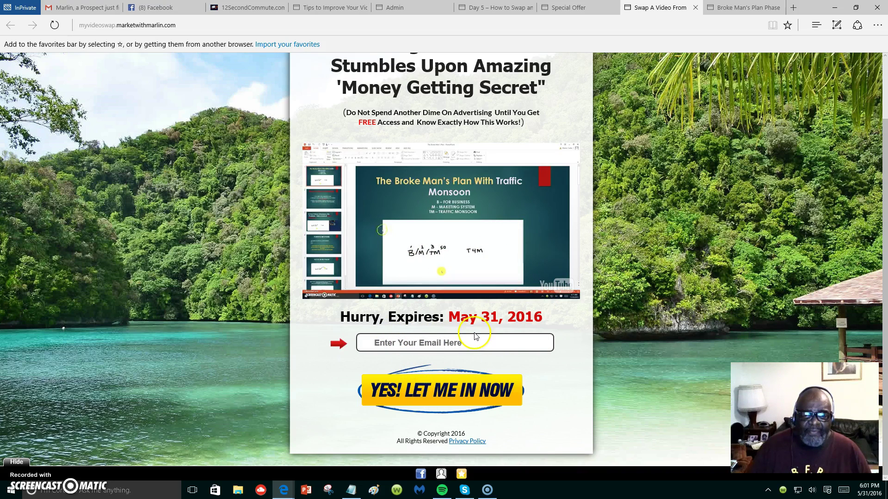
scroll(470, 180, "up", 2)
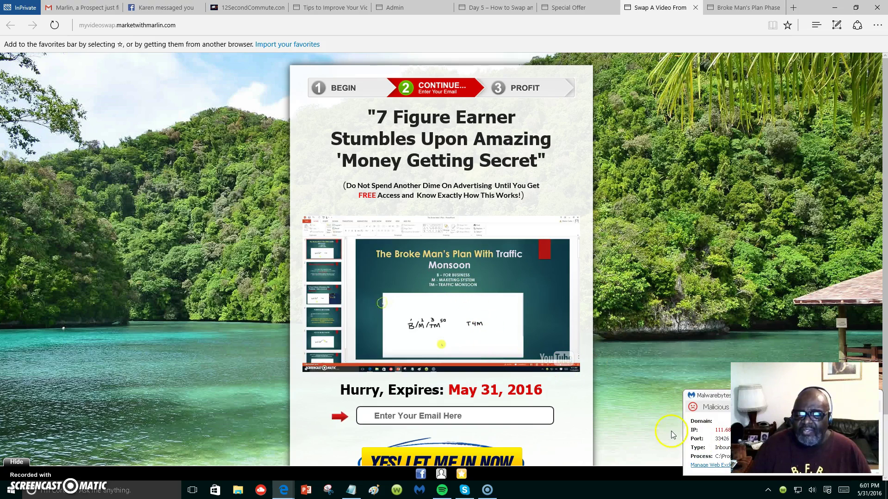
scroll(592, 333, "down", 2)
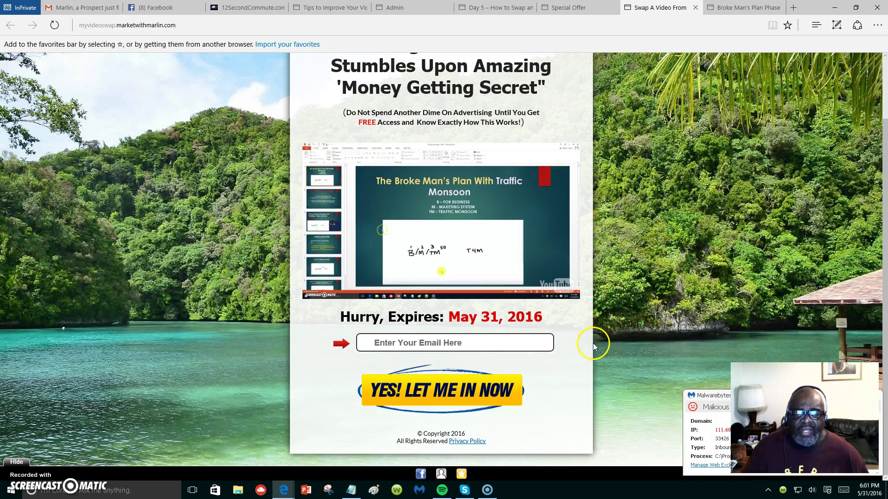